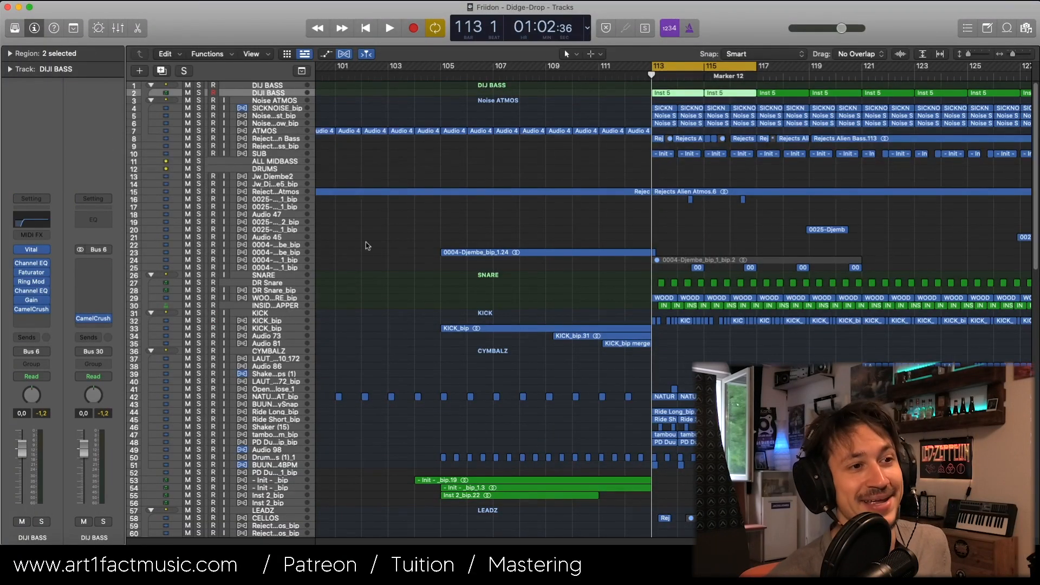
# Step: Look over the arrangement from start to end and audition the soloed Didgeridoo 2 recording around bar 22
pyautogui.scroll(-8, 367, 245)
pyautogui.scroll(7, 553, 355)
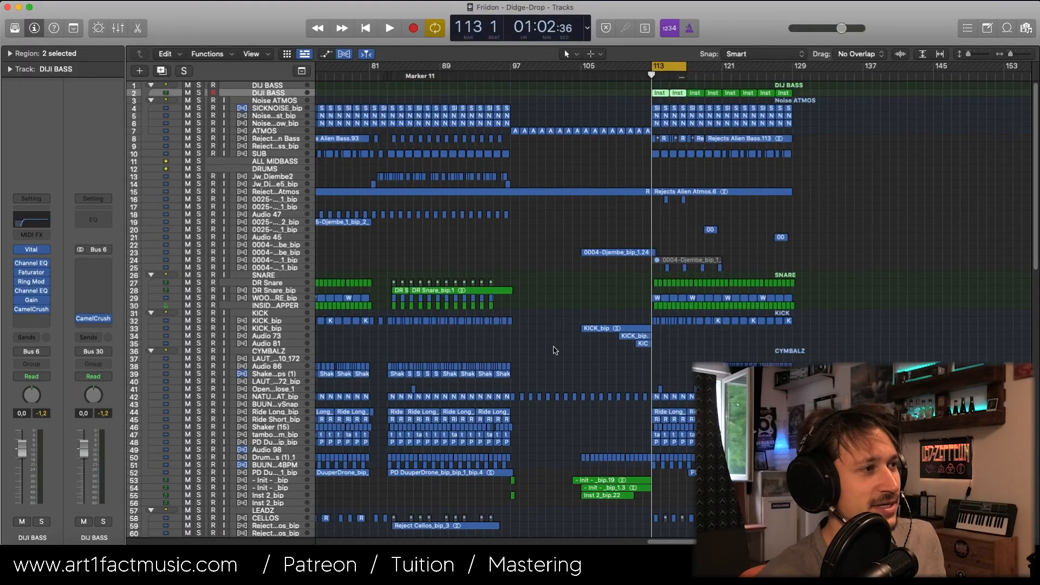
pyautogui.hscroll(-20, 554, 351)
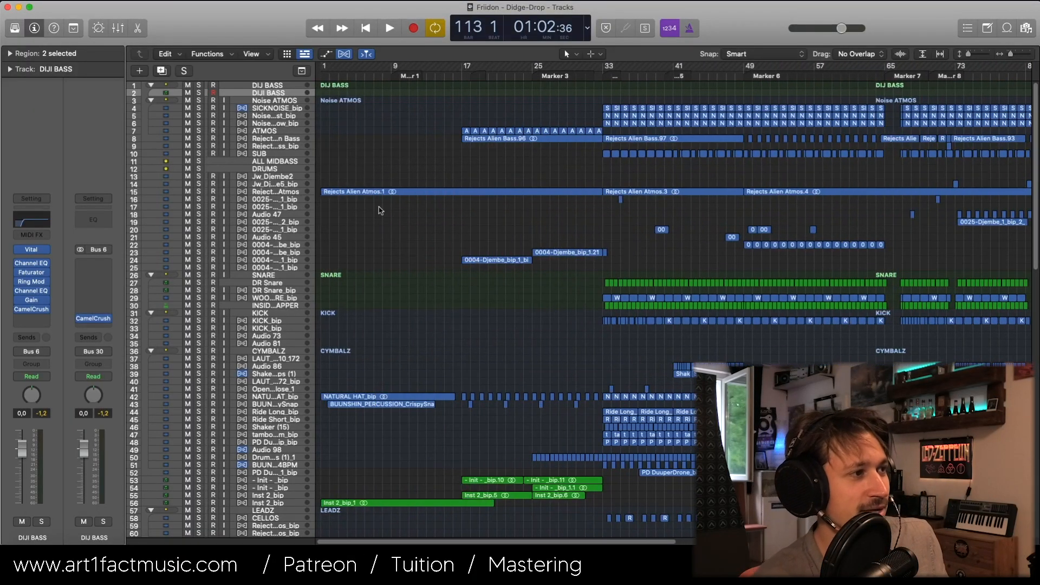
pyautogui.scroll(-15, 541, 309)
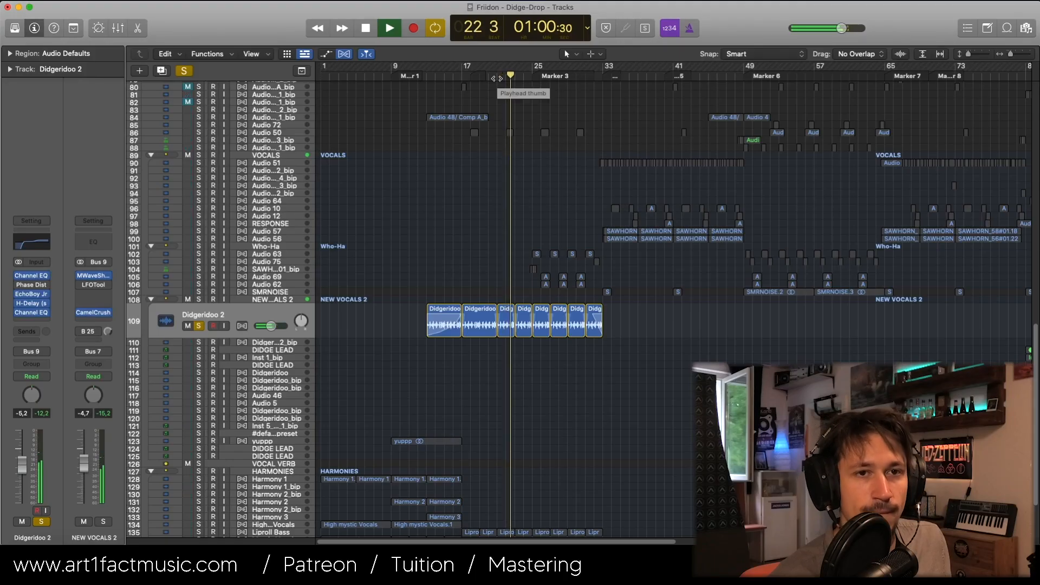
pyautogui.hscroll(15, 517, 266)
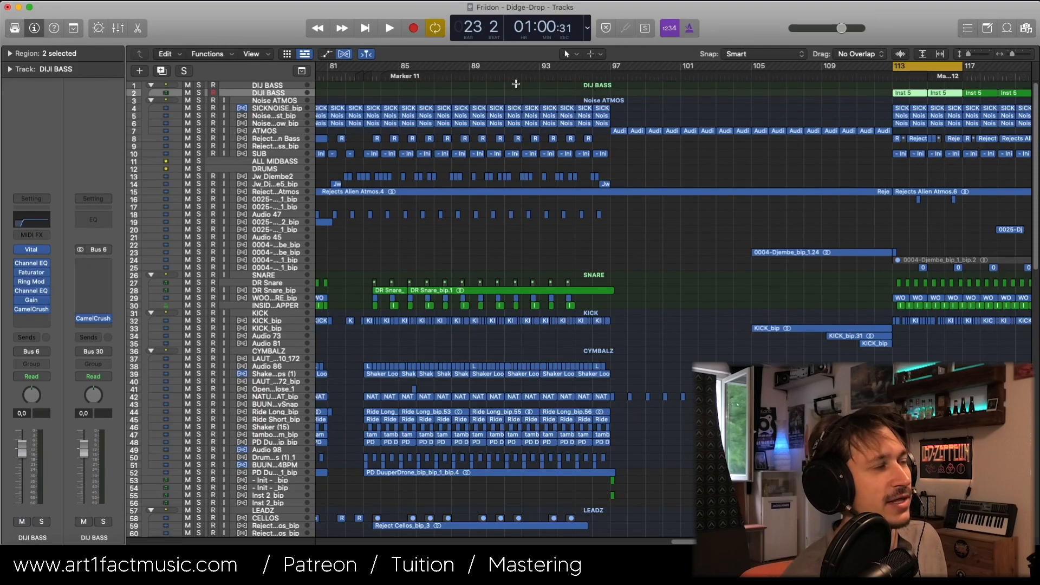
# Step: Return to the DIJI BASS track and audition it soloed in the loop starting at bar 113
pyautogui.press('super+Left')
pyautogui.press('super+Down')
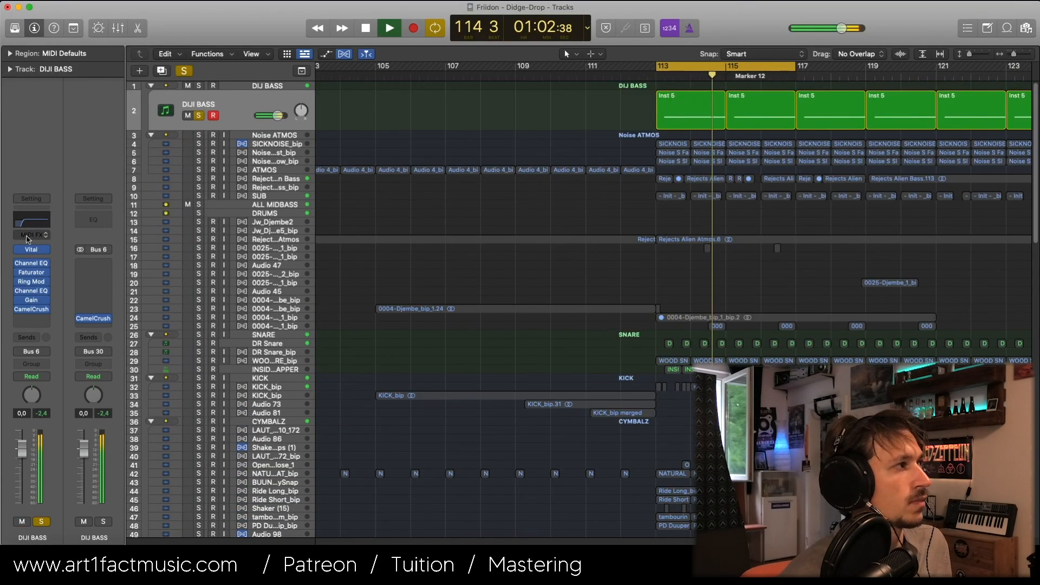
pyautogui.press('space')
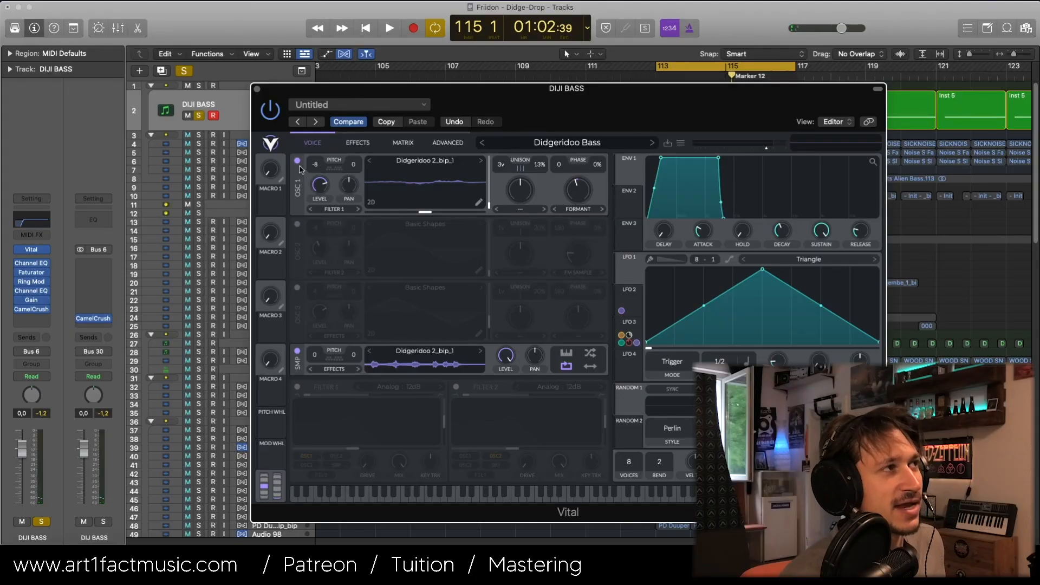
# Step: Switch off oscillator 1, the compressor and the distortion in the Didgeridoo Bass patch to isolate its sampler layer
pyautogui.click(298, 162)
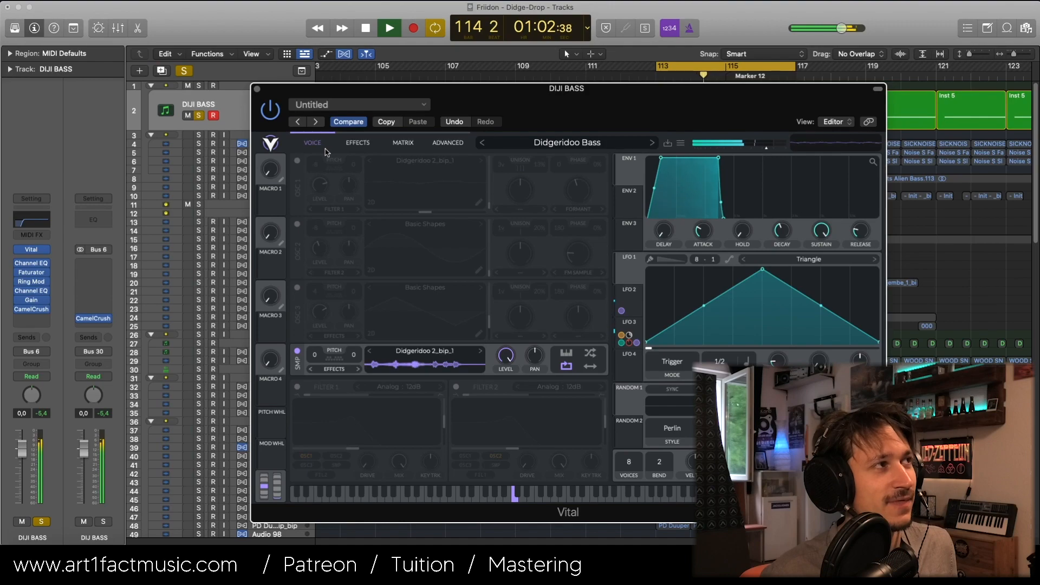
pyautogui.press('space')
pyautogui.click(342, 144)
pyautogui.click(297, 198)
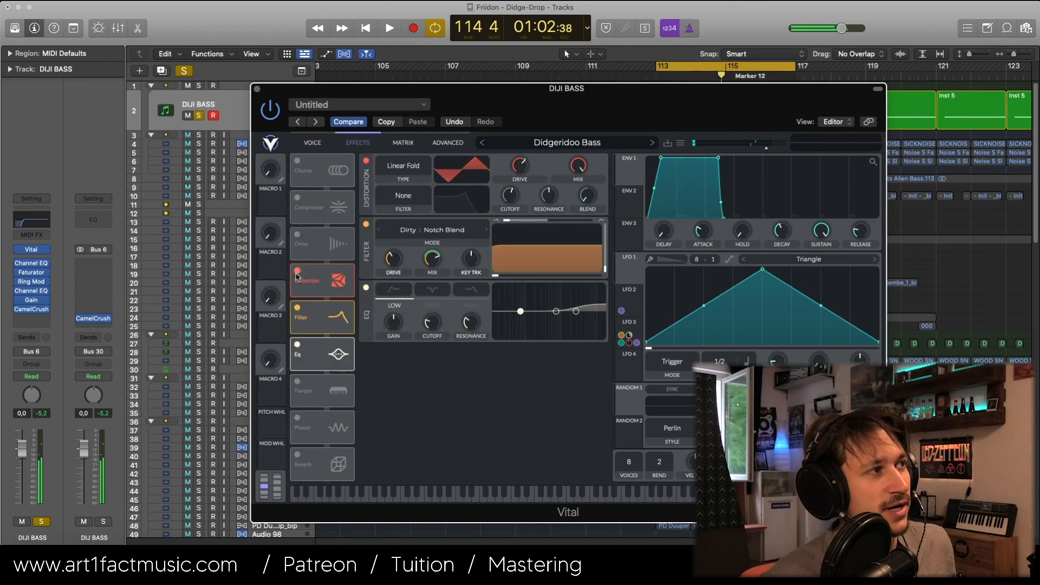
pyautogui.click(297, 271)
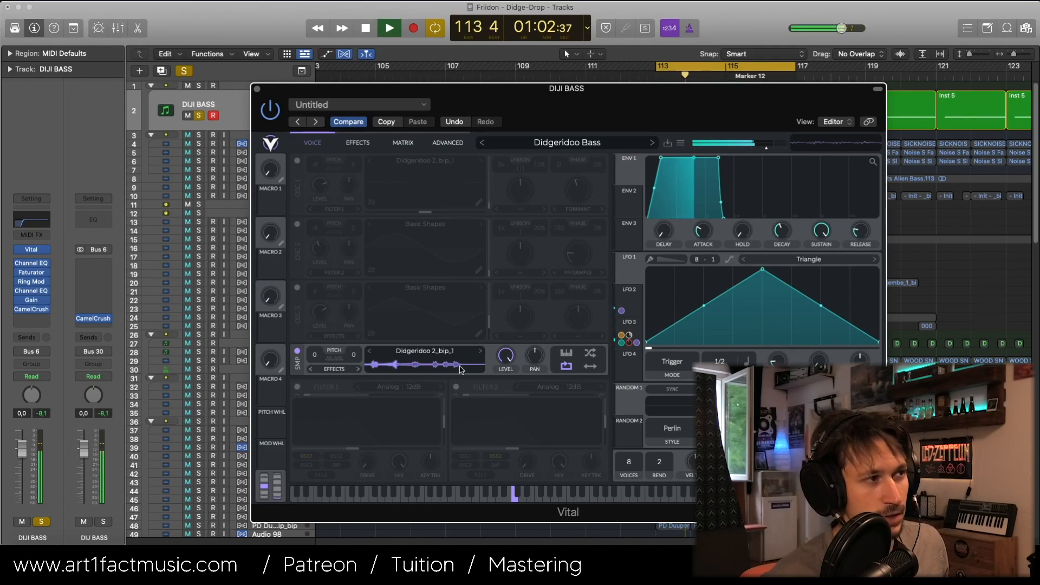
# Step: Re-enable oscillator 1 with the Didgeridoo 2_bip_1 wavetable, display LFO 2, and audition the wavetable modulation
pyautogui.press('space')
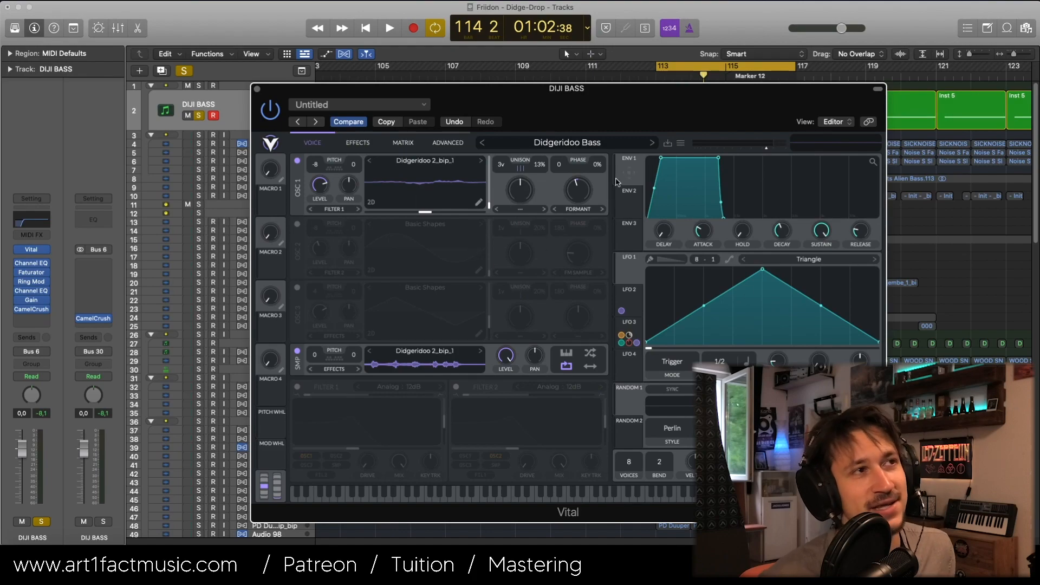
pyautogui.click(638, 302)
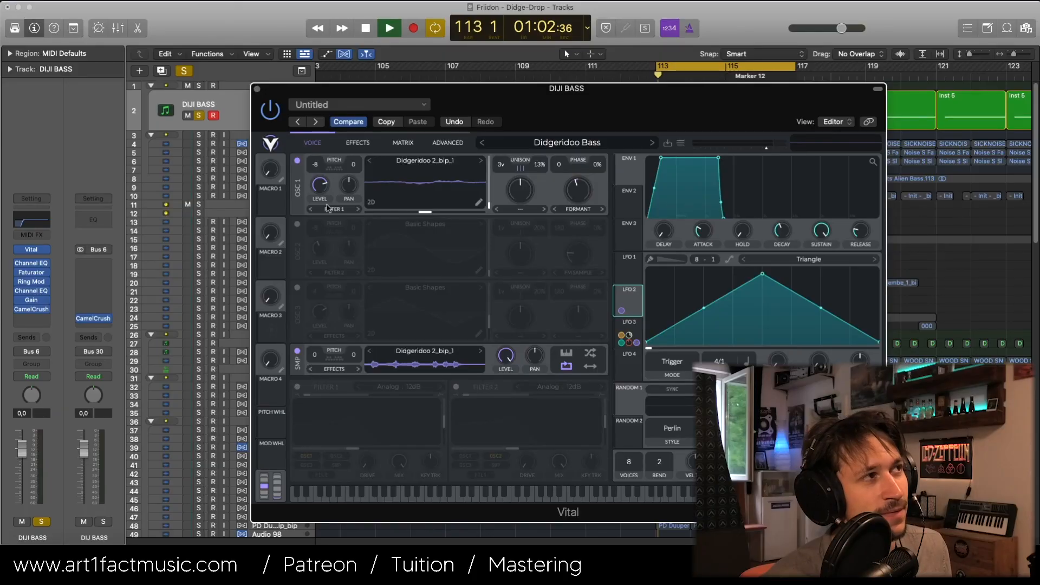
pyautogui.press('space')
pyautogui.moveTo(315, 165); pyautogui.dragTo(317, 142)
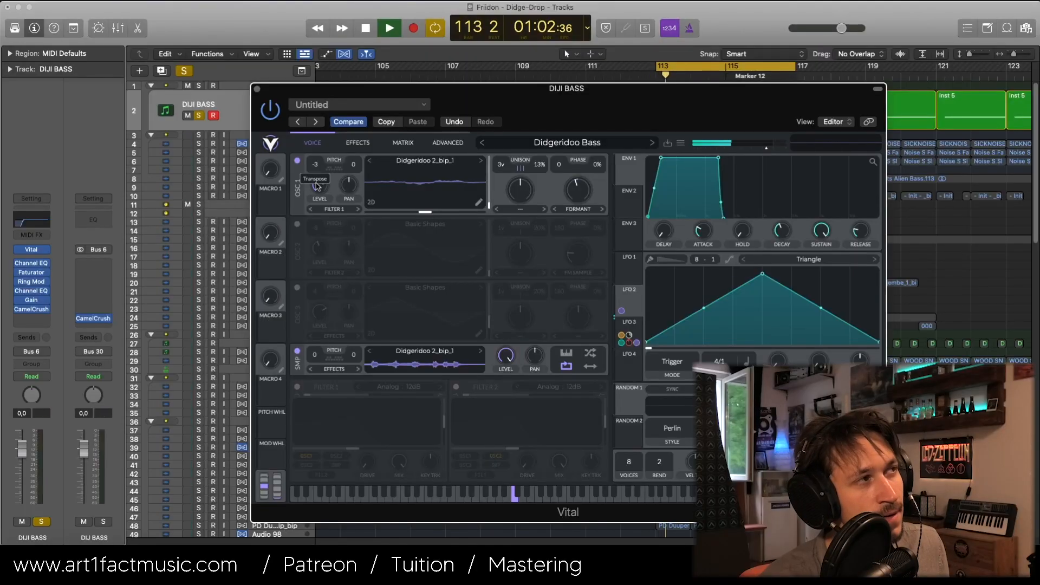
pyautogui.moveTo(317, 186); pyautogui.dragTo(316, 210)
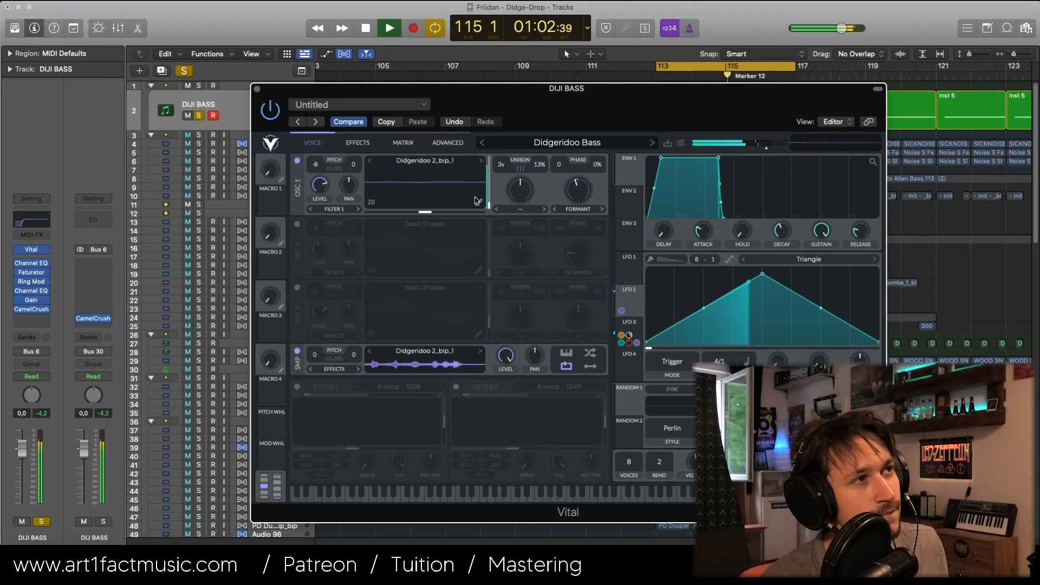
pyautogui.press('space')
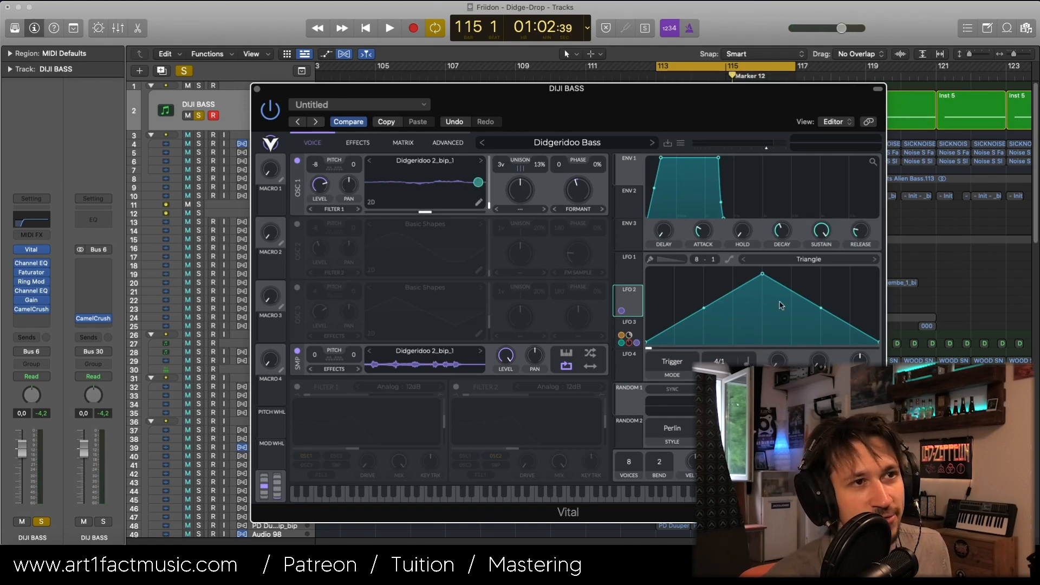
# Step: Try moving the peak of LFO 2's triangle earlier and lower while auditioning the bass
pyautogui.moveTo(752, 280); pyautogui.dragTo(742, 281)
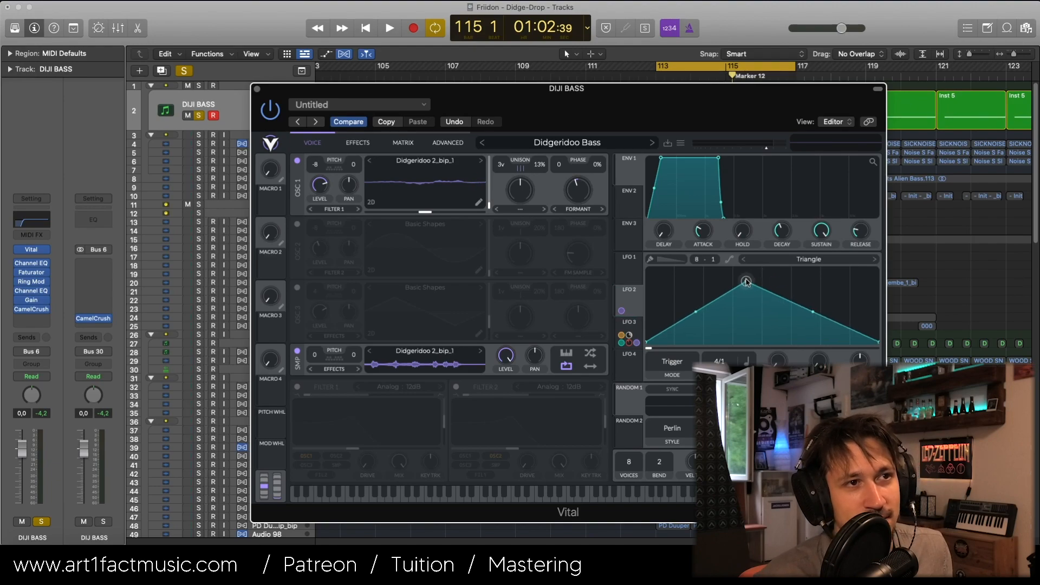
pyautogui.press('space')
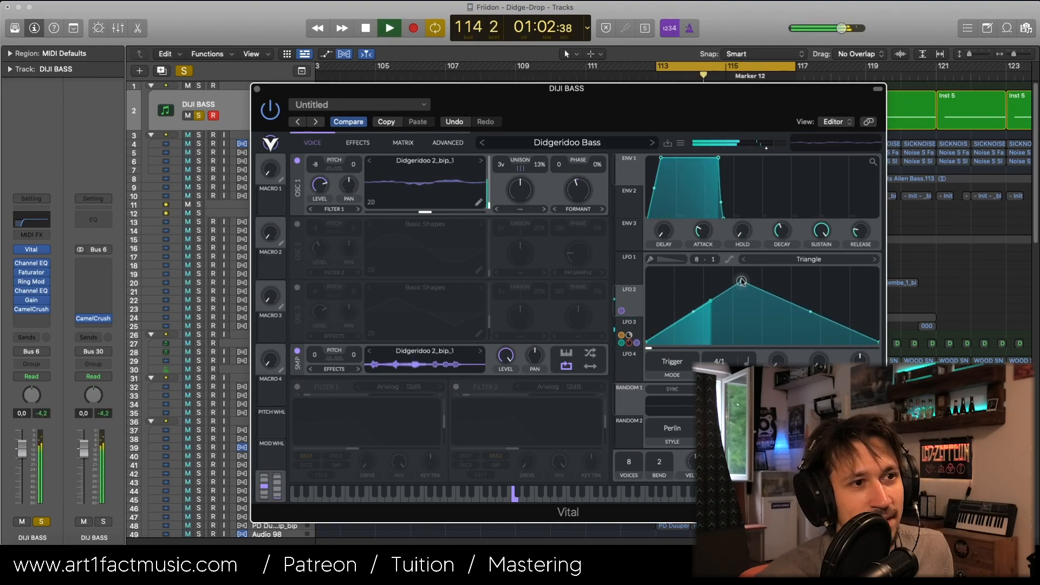
pyautogui.press('space')
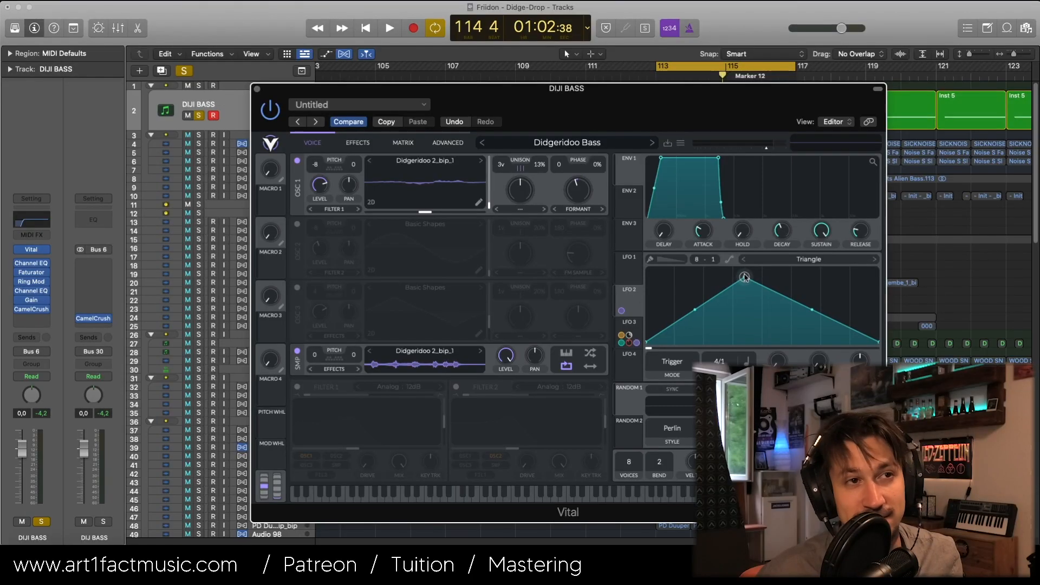
pyautogui.moveTo(743, 288); pyautogui.dragTo(757, 276)
pyautogui.press('space')
pyautogui.press('space')
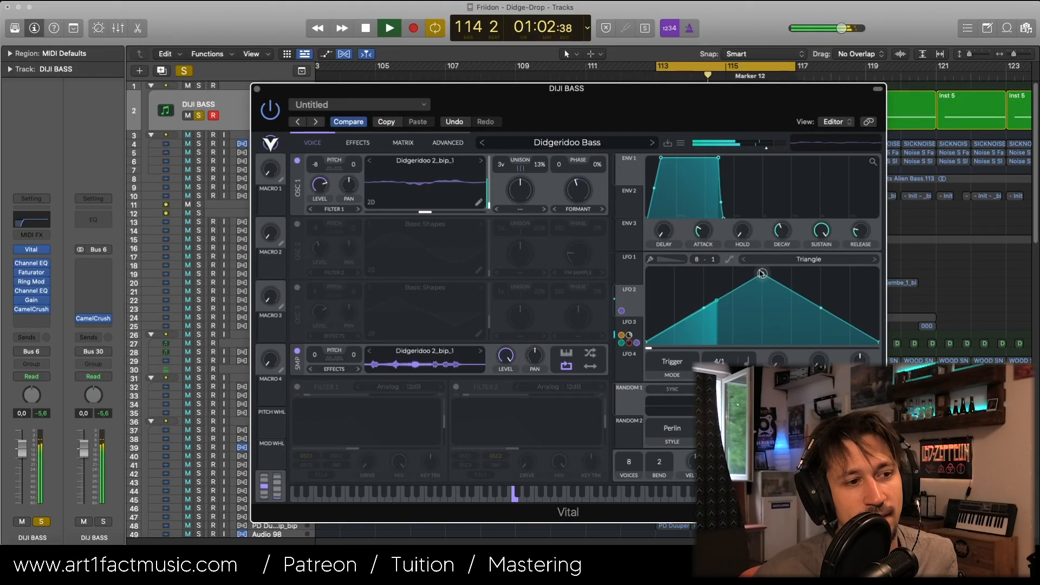
pyautogui.press('space')
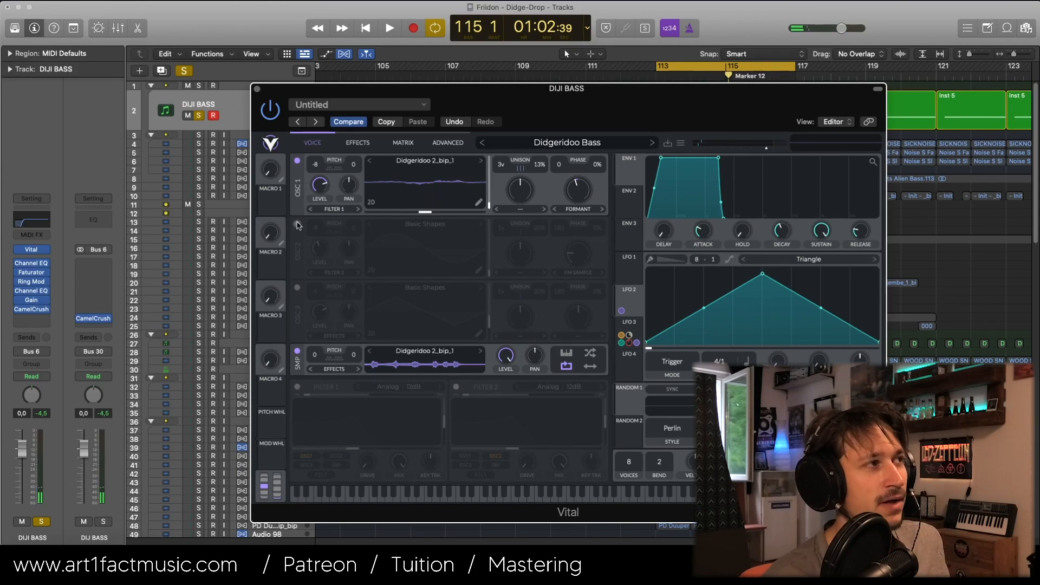
# Step: Enable oscillators 2 and 3, audition the layers, and lower oscillator 3's level to about 0.59
pyautogui.click(297, 224)
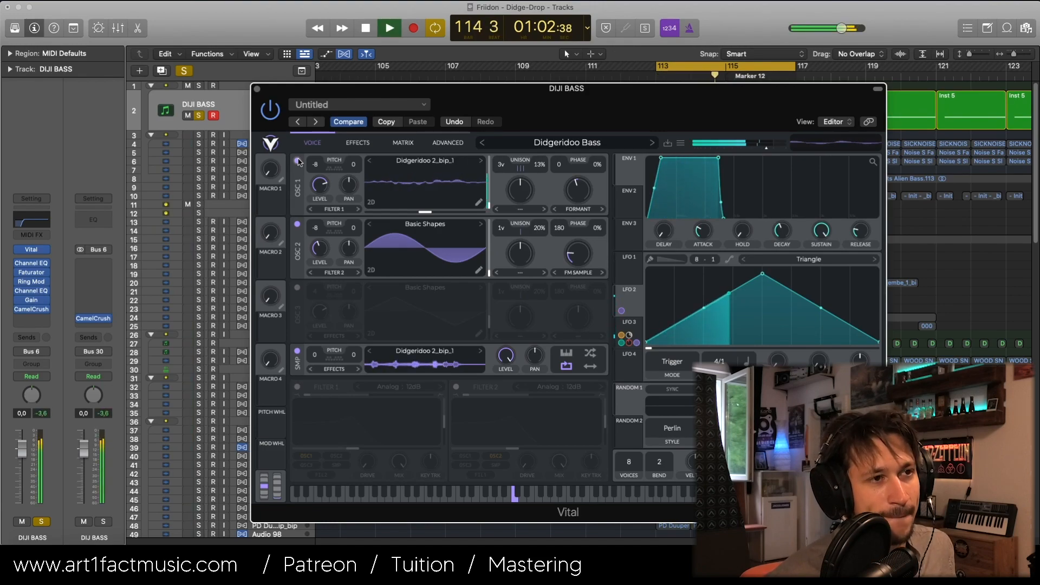
pyautogui.press('space')
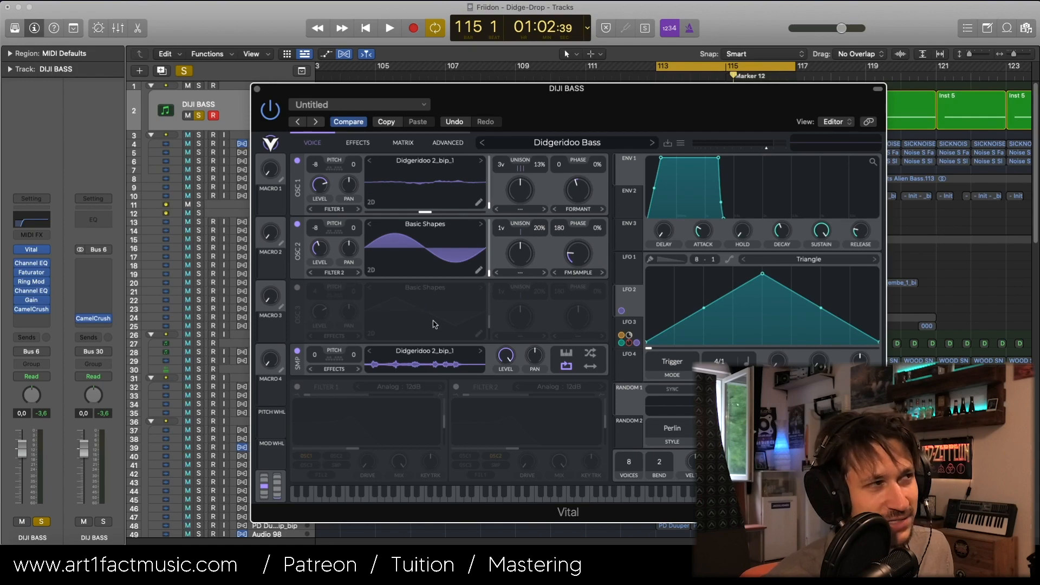
pyautogui.click(298, 289)
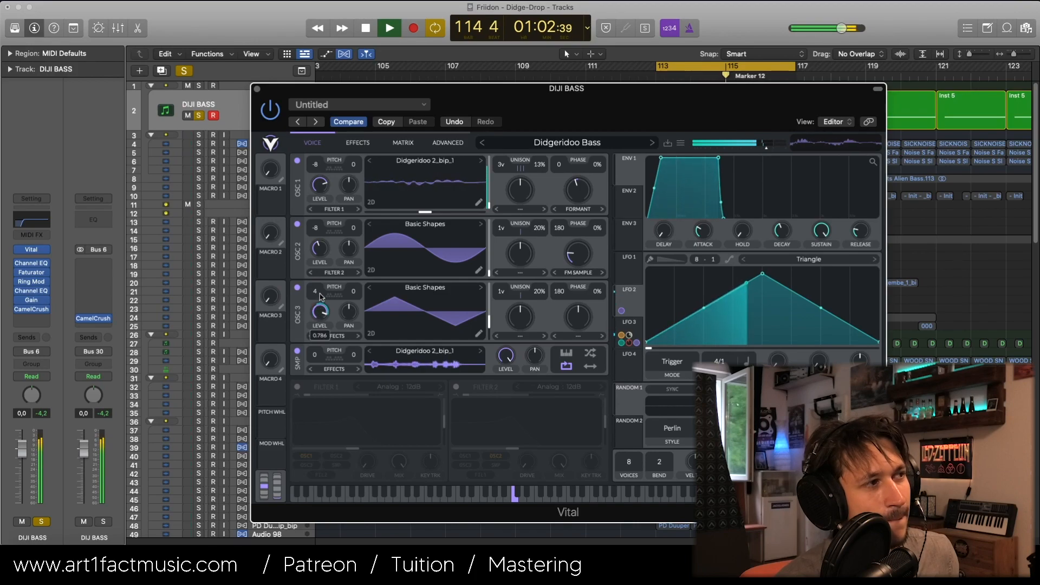
pyautogui.moveTo(320, 297); pyautogui.dragTo(320, 292)
pyautogui.press('space')
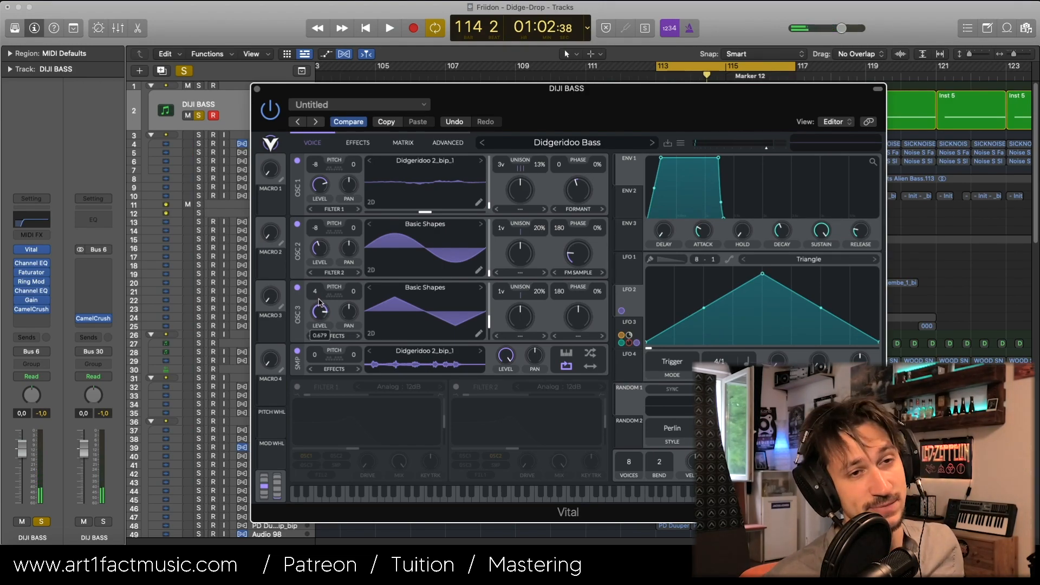
pyautogui.moveTo(320, 301); pyautogui.dragTo(318, 304)
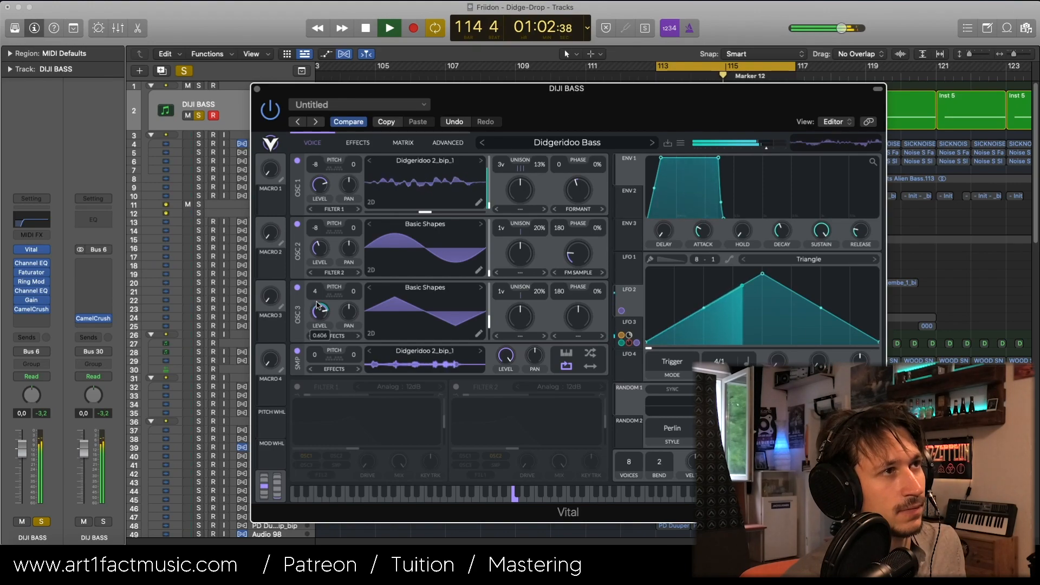
pyautogui.moveTo(316, 301); pyautogui.dragTo(315, 301)
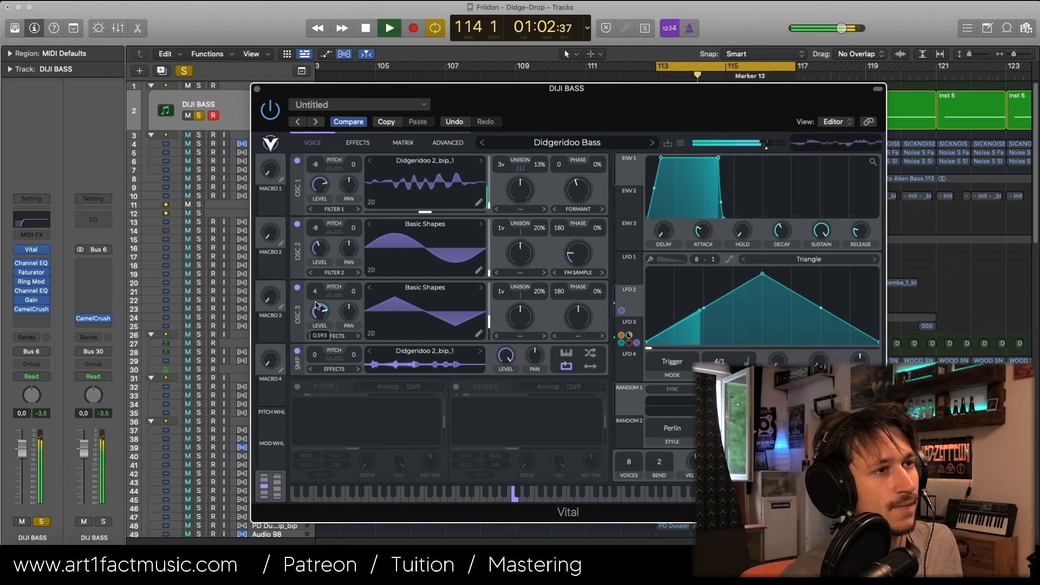
pyautogui.press('space')
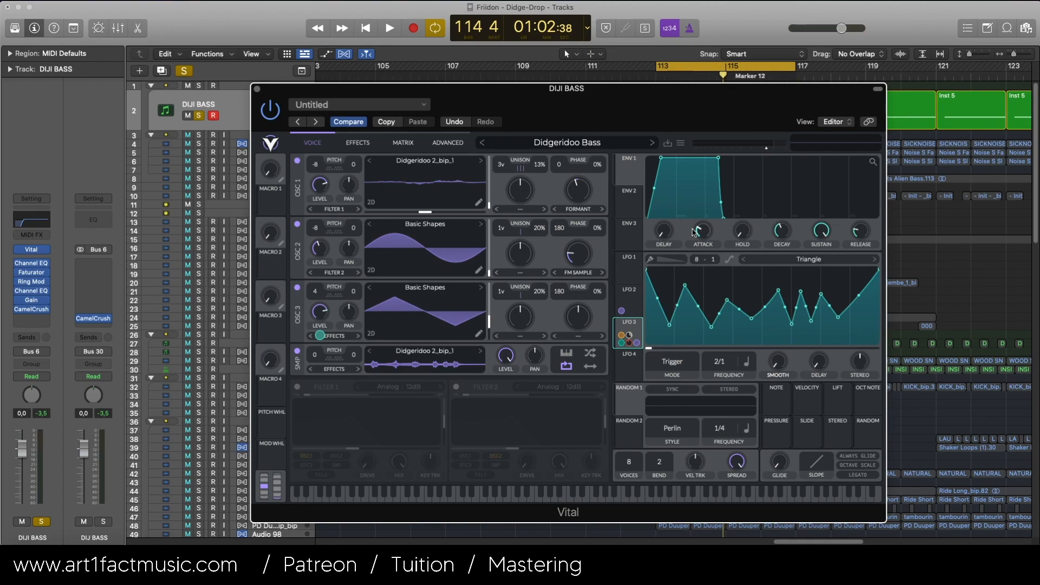
# Step: Audition the LFO 3 modulation and raise oscillator 3's level to about 0.62
pyautogui.press('space')
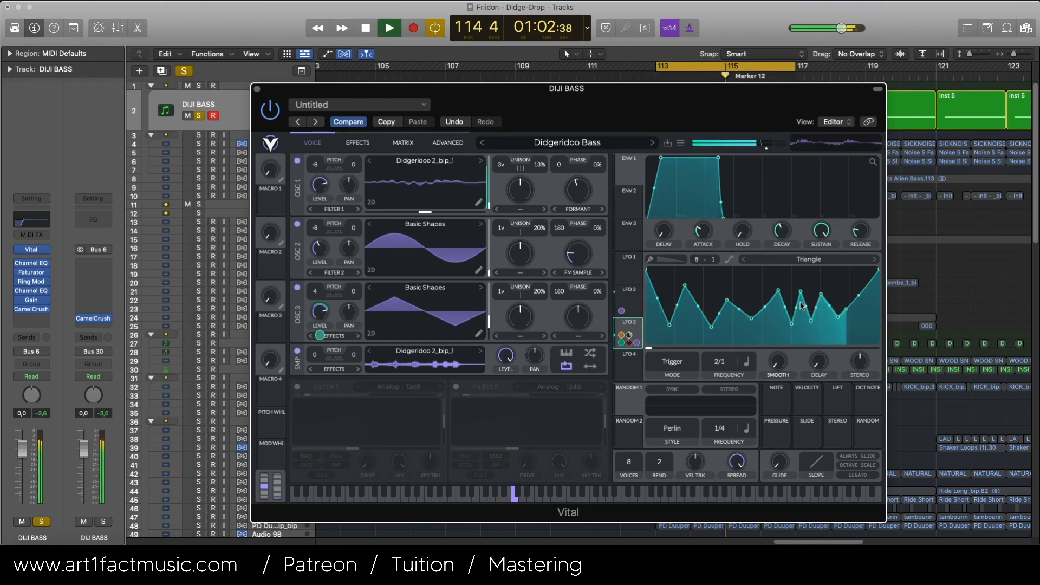
pyautogui.press('space')
pyautogui.moveTo(314, 315); pyautogui.dragTo(314, 315)
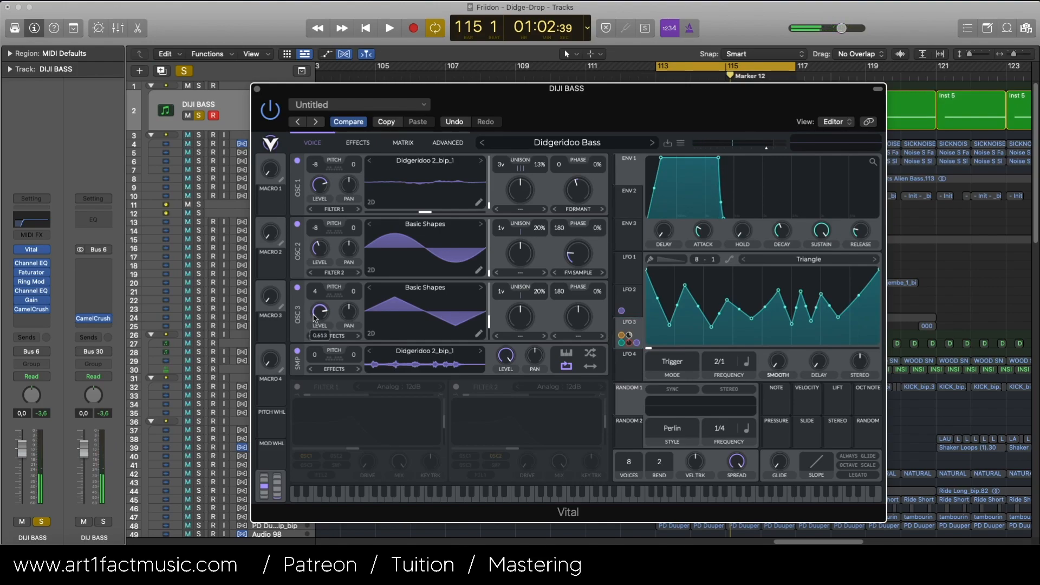
pyautogui.press('space')
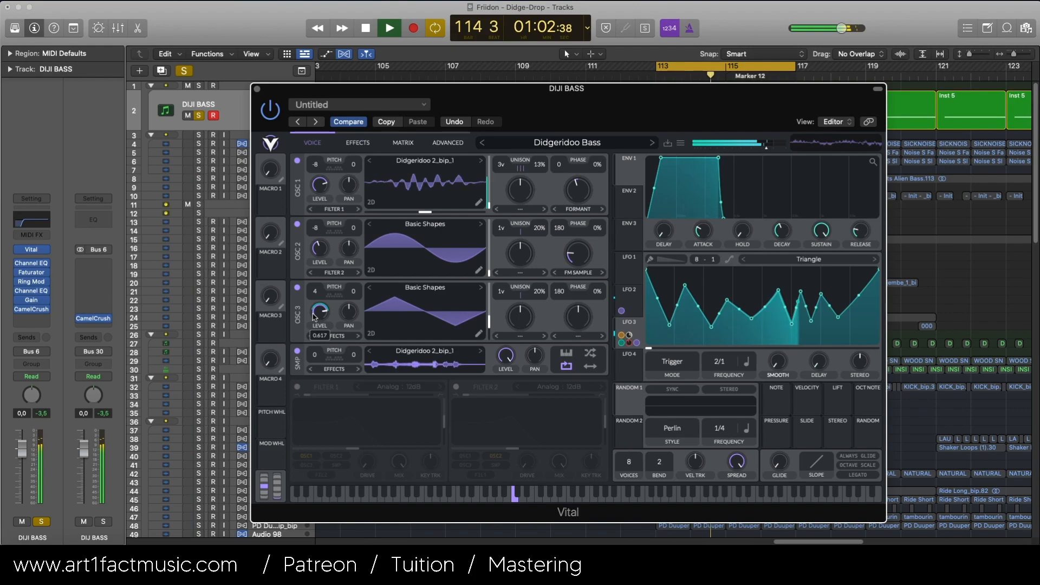
pyautogui.press('space')
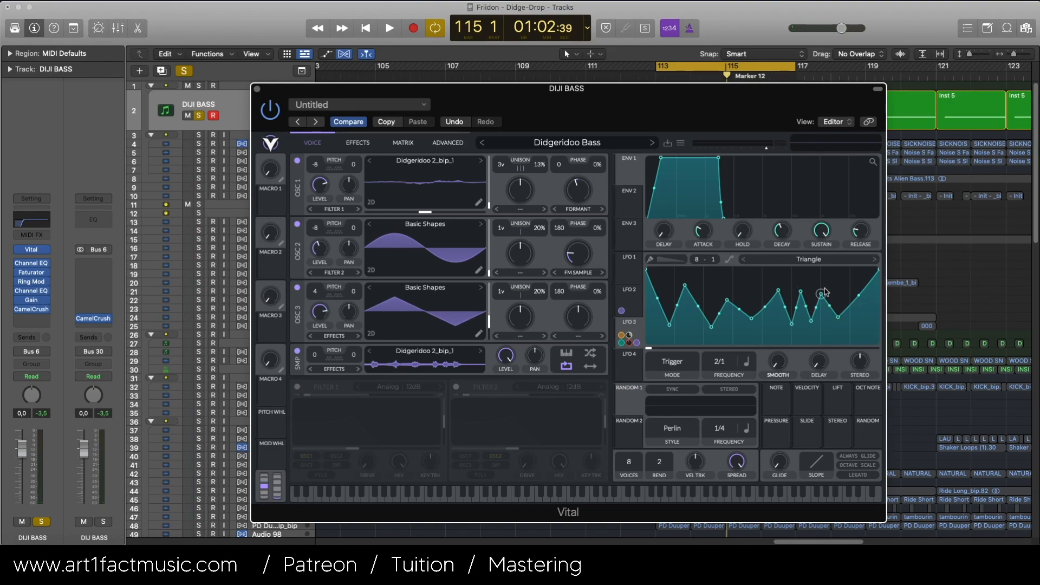
# Step: Enable the multiband compressor and EQ in the patch's effects chain, leaving the distortion bypassed
pyautogui.click(350, 146)
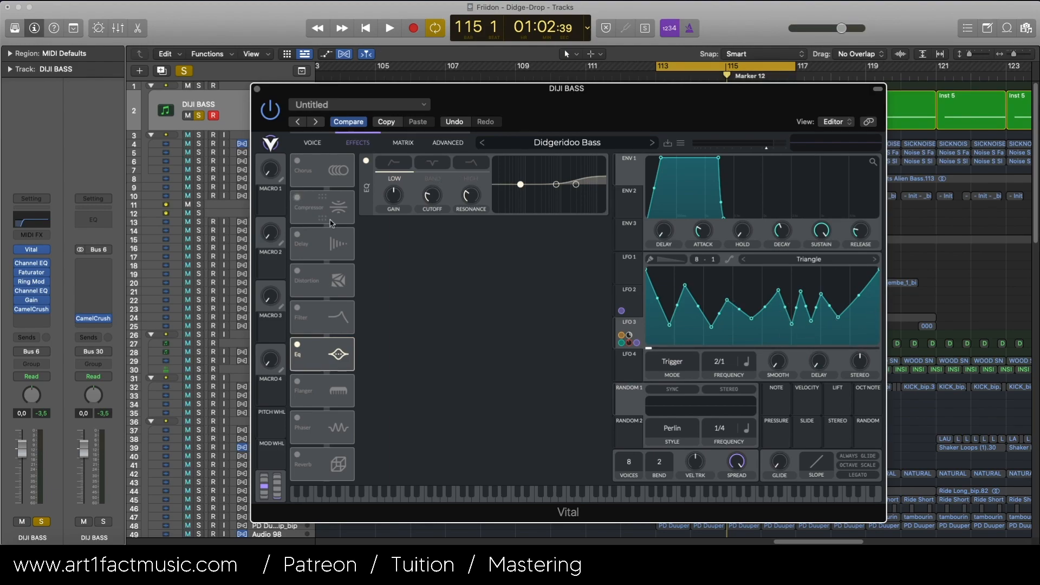
pyautogui.click(298, 345)
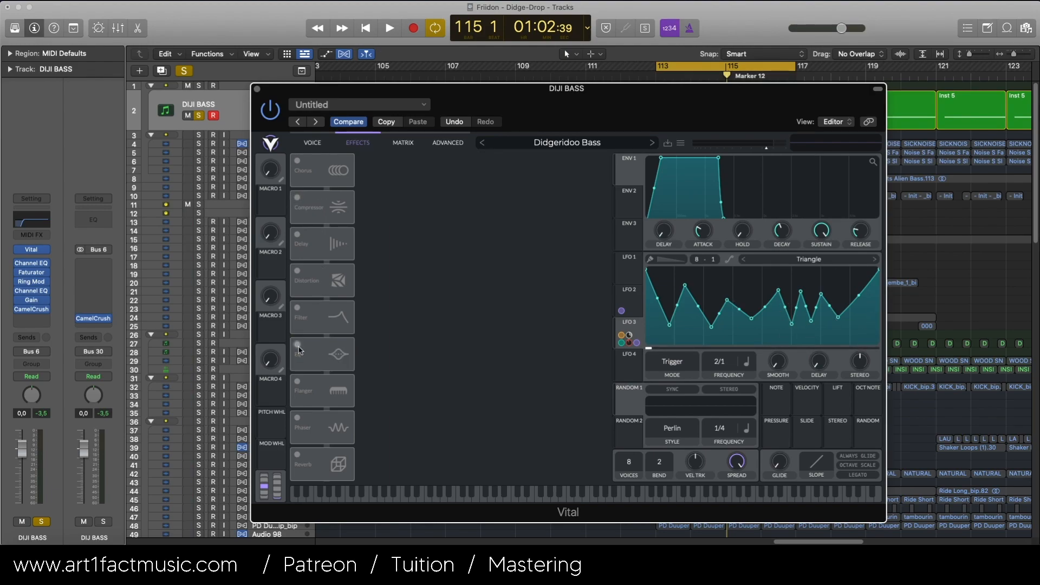
pyautogui.click(297, 198)
pyautogui.click(298, 271)
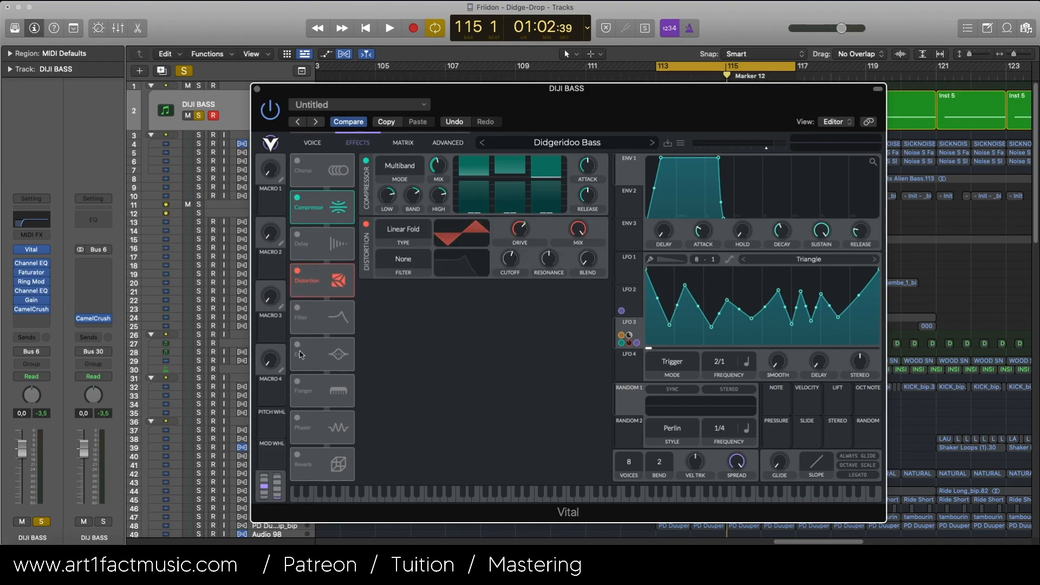
pyautogui.click(298, 345)
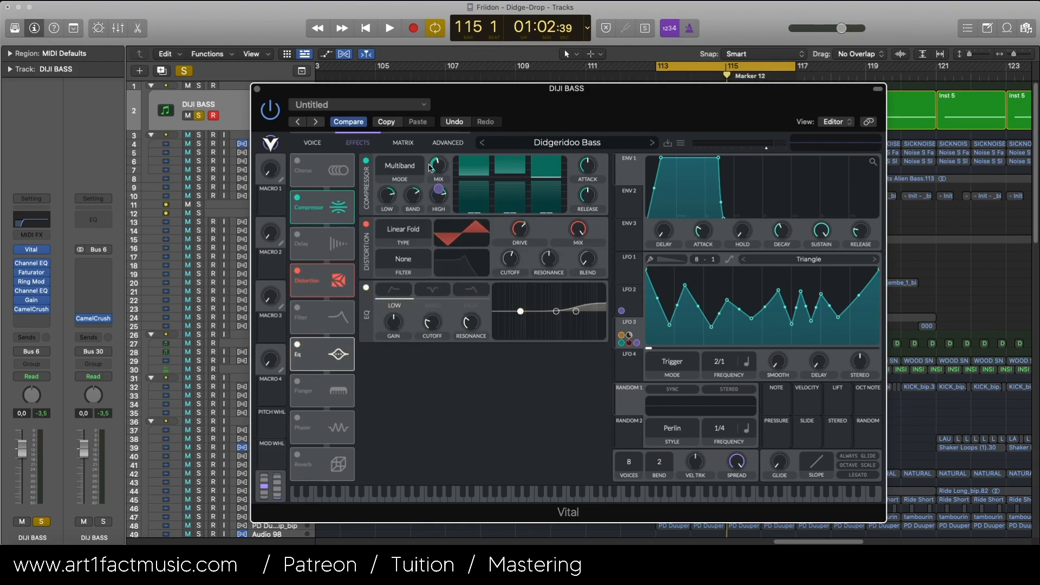
pyautogui.click(297, 270)
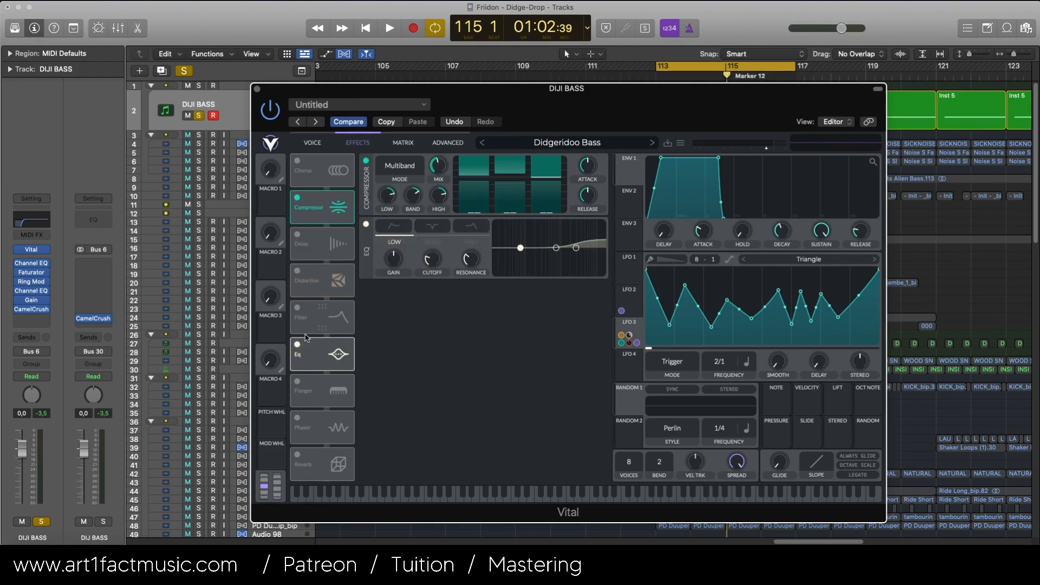
# Step: Bypass the EQ and audition the multiband compressor alone, trying its mix at about 0.92 before bringing it back down
pyautogui.click(297, 345)
pyautogui.press('space')
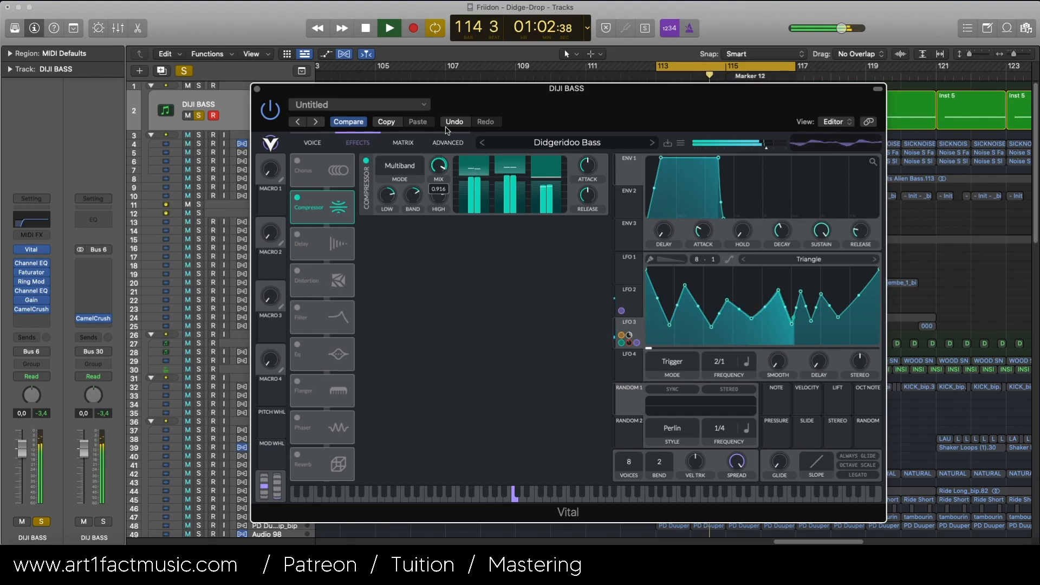
pyautogui.press('space')
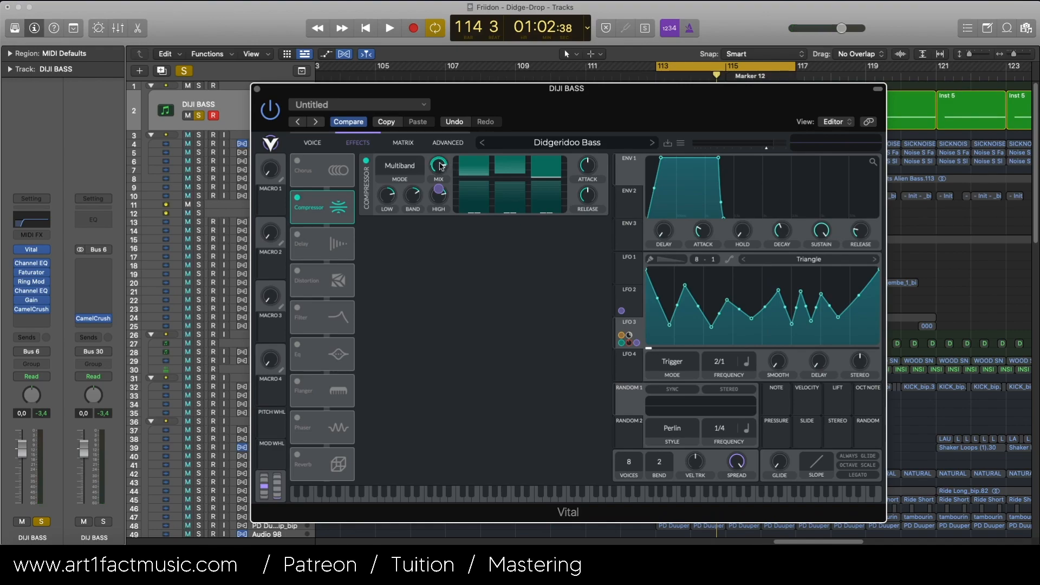
pyautogui.press('space')
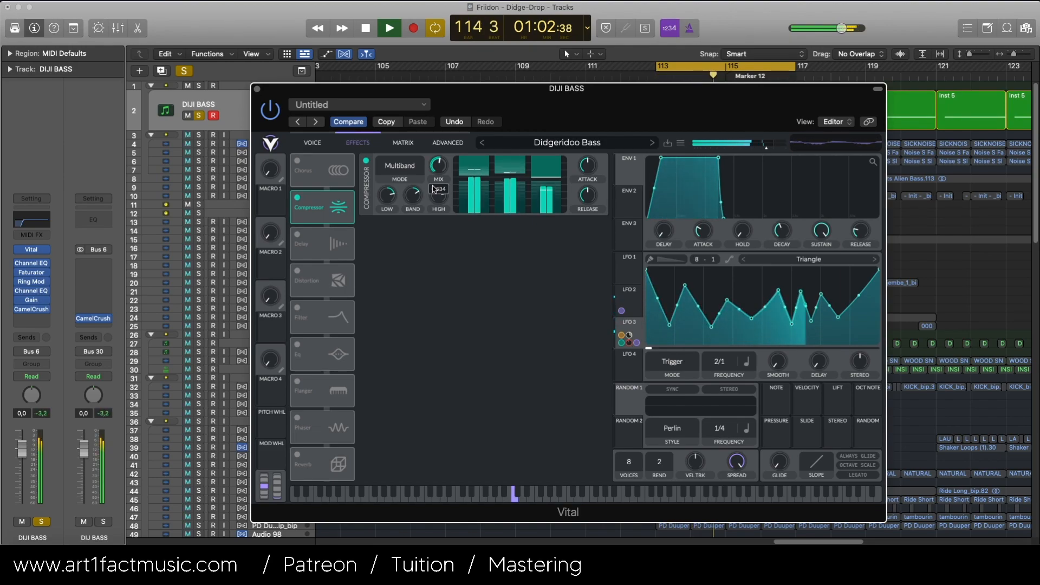
pyautogui.press('space')
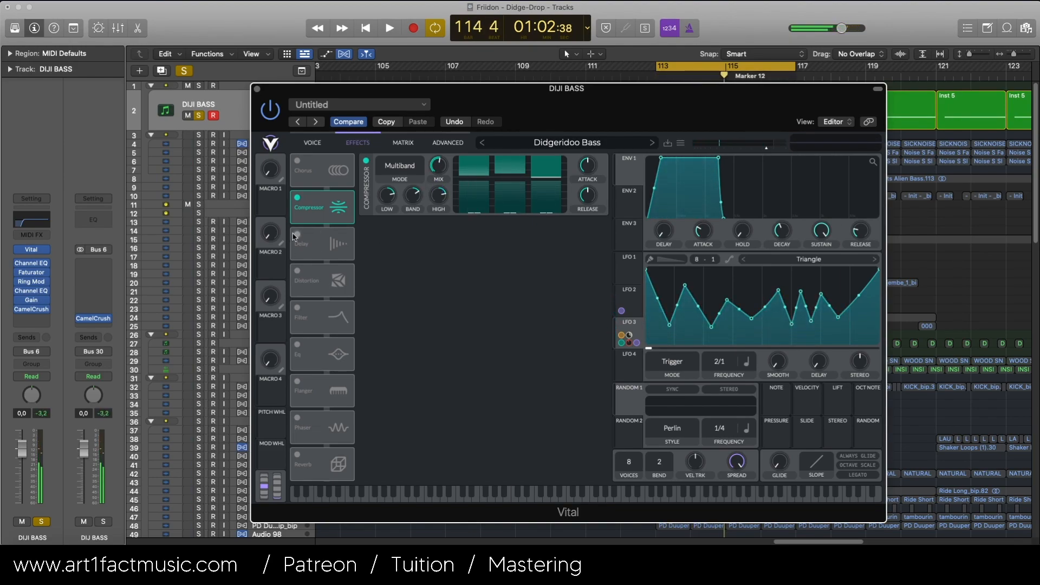
# Step: Enable and audition the Linear Fold distortion, then enable the Dirty: Notch Blend filter with the EQ left bypassed
pyautogui.click(297, 270)
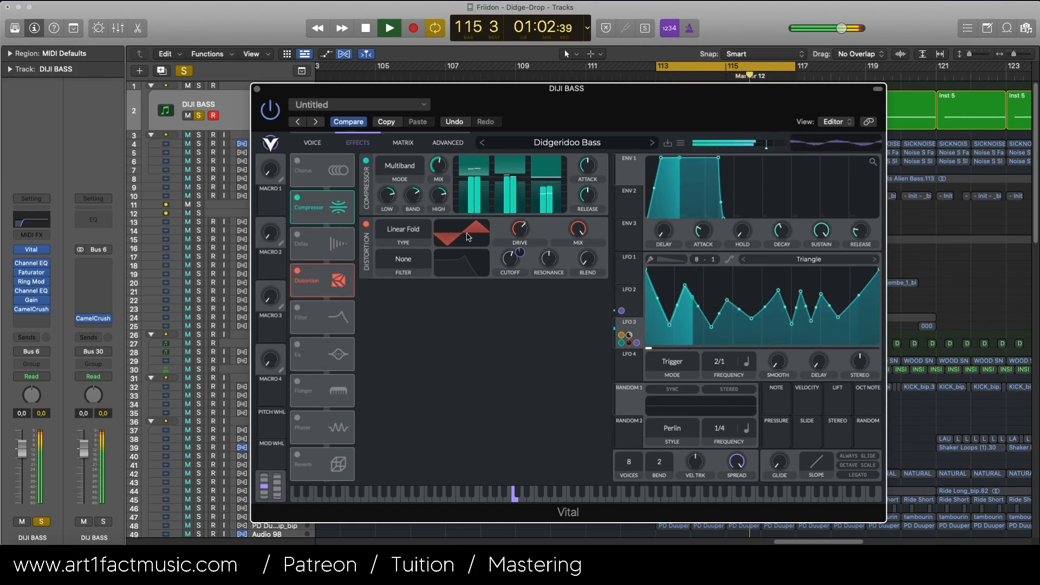
pyautogui.press('space')
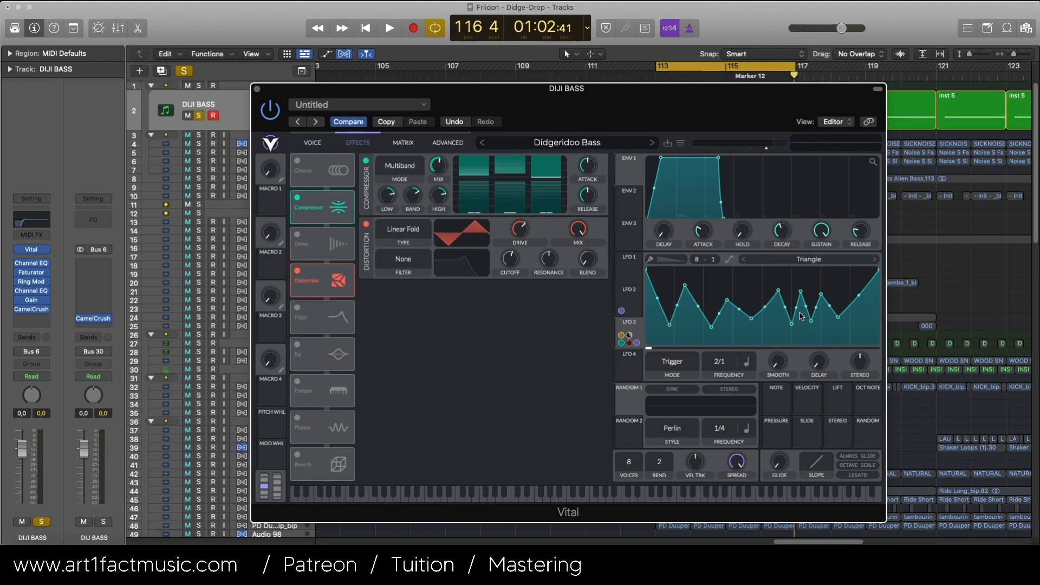
pyautogui.click(295, 344)
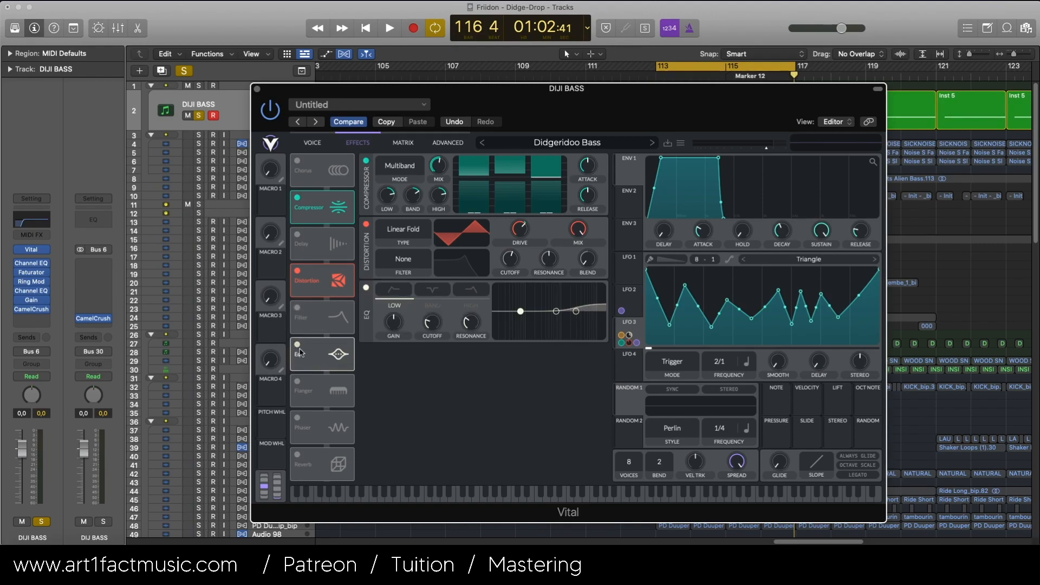
pyautogui.click(297, 344)
pyautogui.click(296, 308)
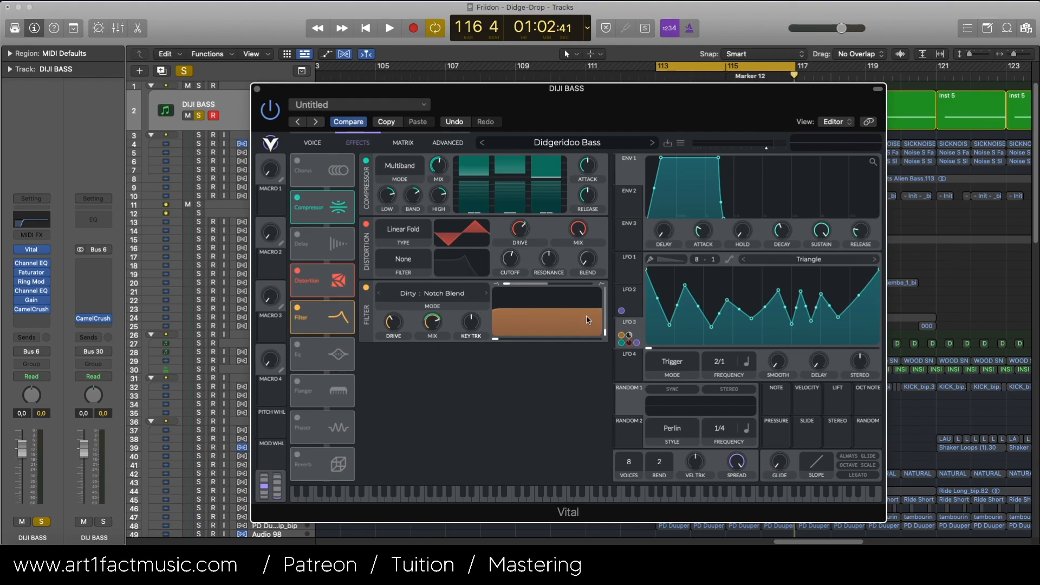
# Step: Remove the LFO 3 modulation from the filter's mix, raise the mix fully, and audition the unmodulated filter
pyautogui.moveTo(437, 313)
pyautogui.mouseDown()
pyautogui.moveTo(437, 288)
pyautogui.moveTo(432, 313)
pyautogui.moveTo(434, 304)
pyautogui.mouseUp()
pyautogui.rightClick(432, 343)
pyautogui.click(440, 348)
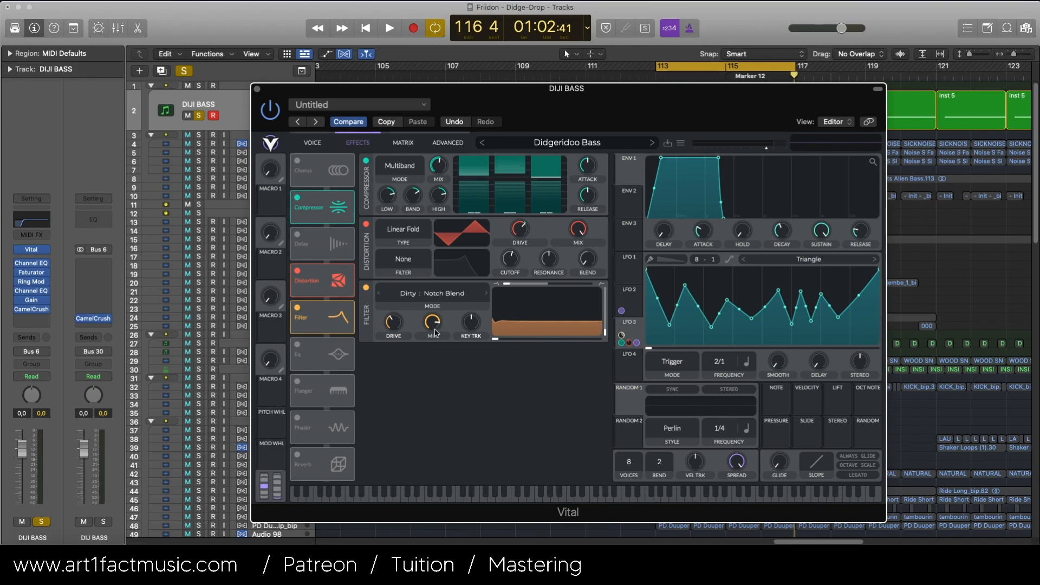
pyautogui.press('space')
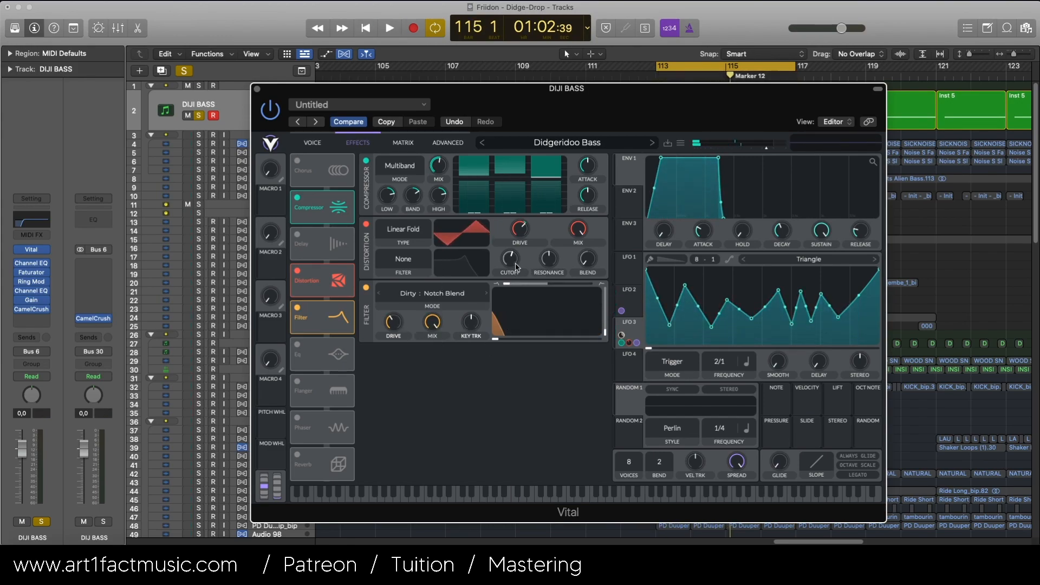
pyautogui.press('space')
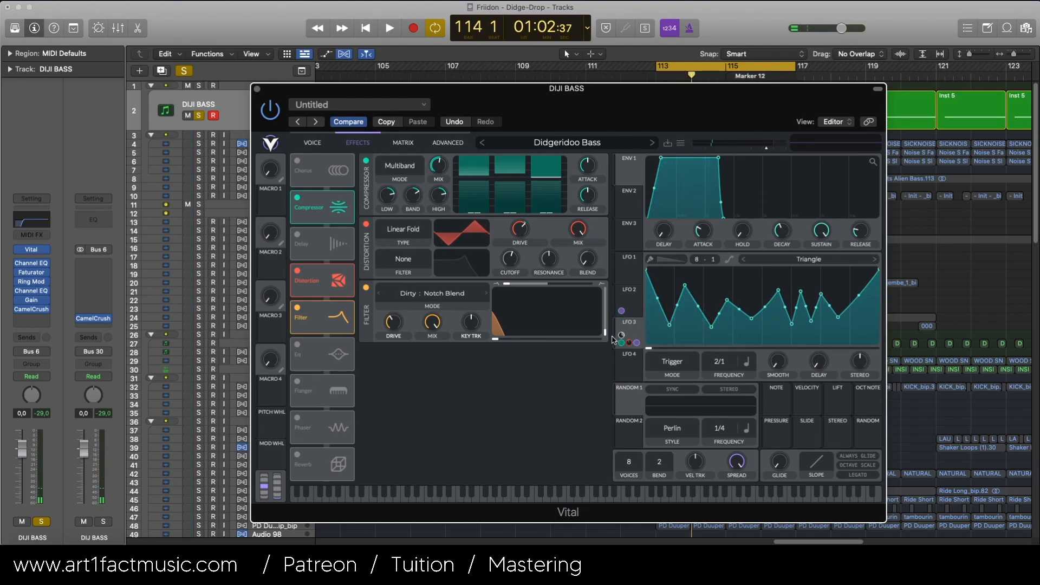
# Step: Reassign LFO 3 to the filter's mix at about -0.93 and lower the mix to about 93% while auditioning
pyautogui.moveTo(633, 339); pyautogui.dragTo(432, 379)
pyautogui.press('space')
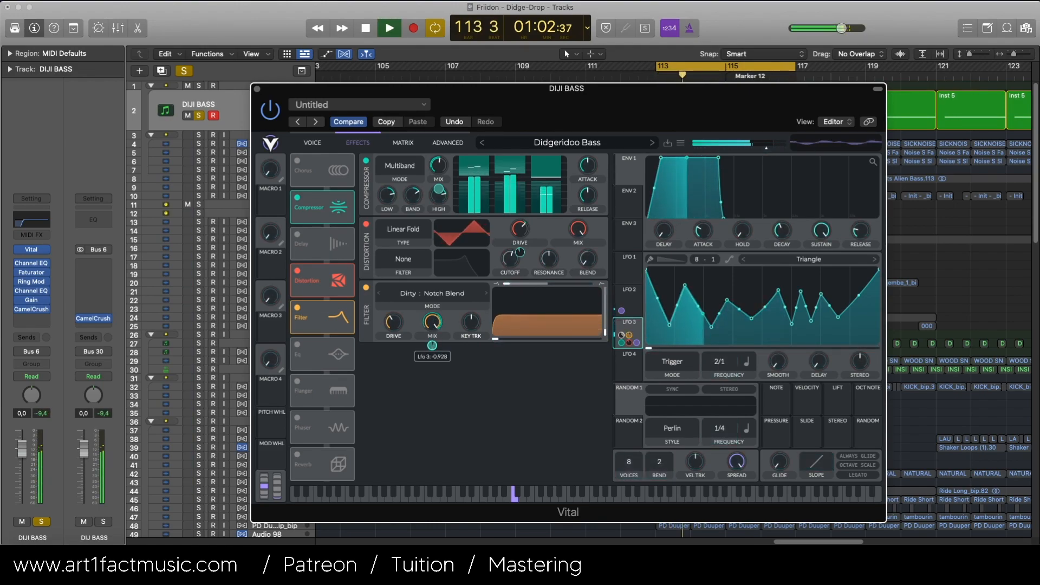
pyautogui.moveTo(439, 323); pyautogui.dragTo(440, 331)
pyautogui.press('space')
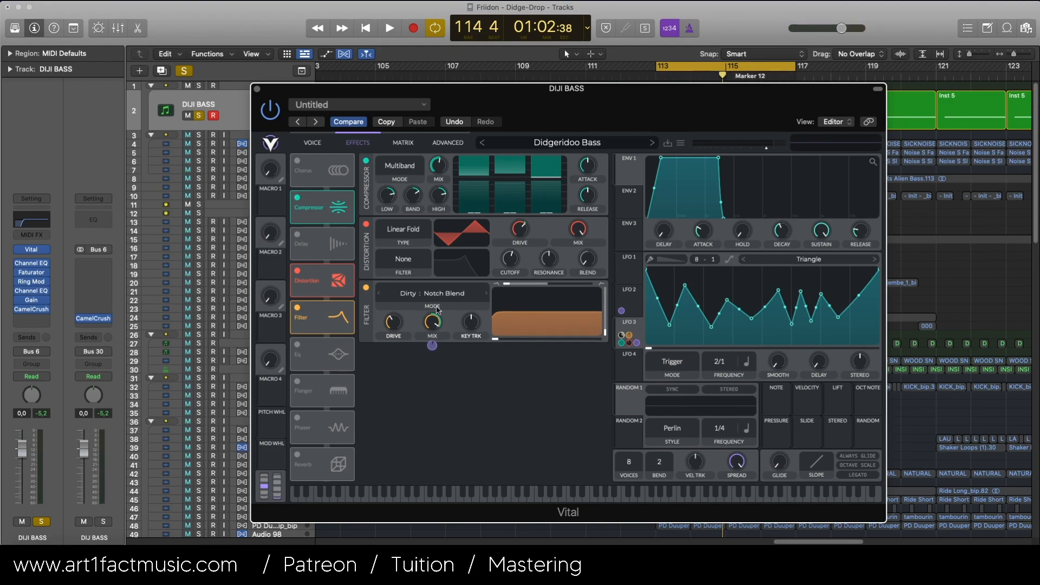
pyautogui.moveTo(427, 321); pyautogui.dragTo(426, 324)
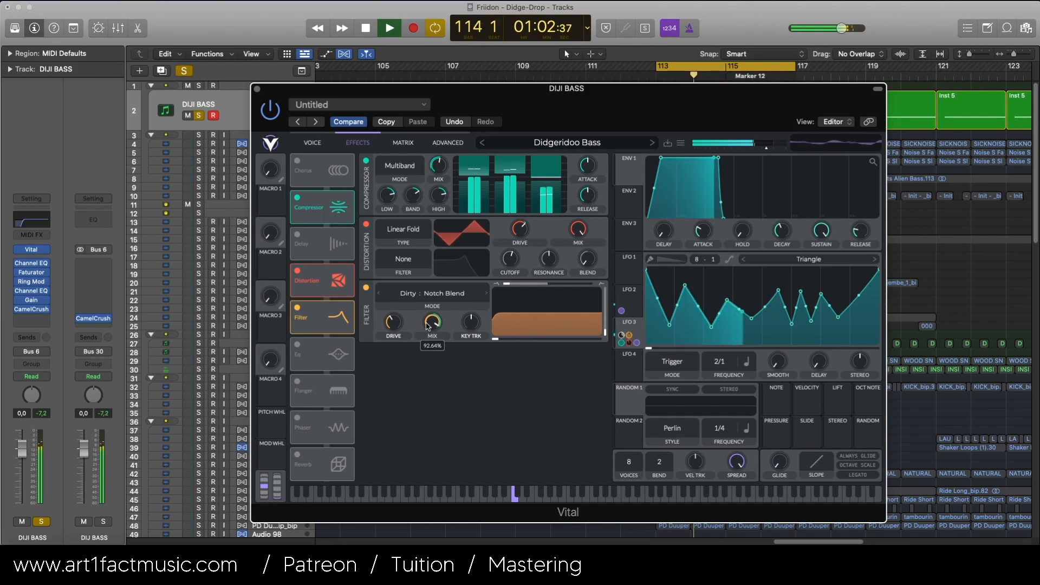
pyautogui.press('space')
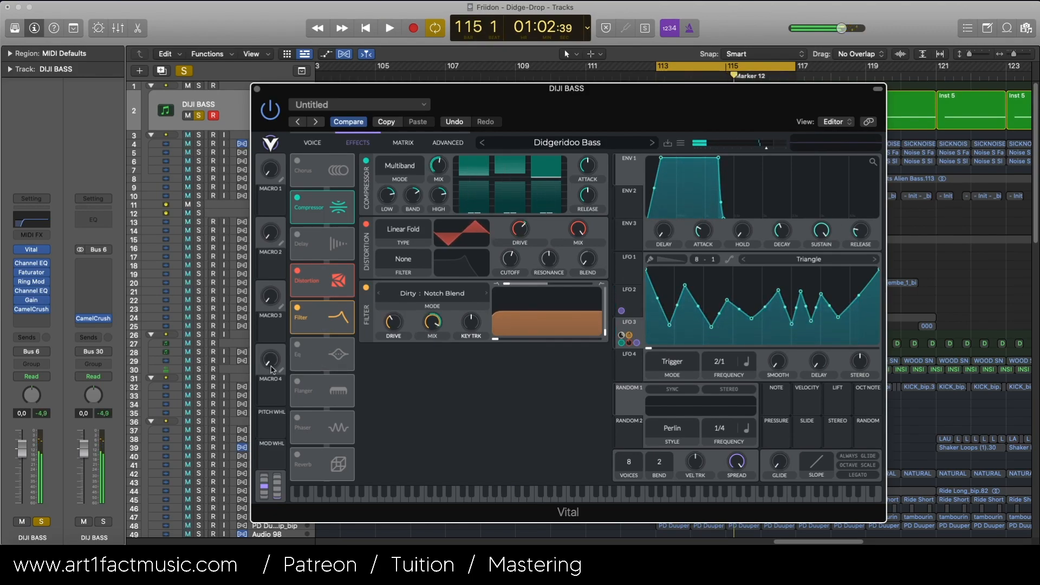
# Step: Enable the EQ at the end of the effects chain and audition its high band with the modulated gain
pyautogui.click(296, 346)
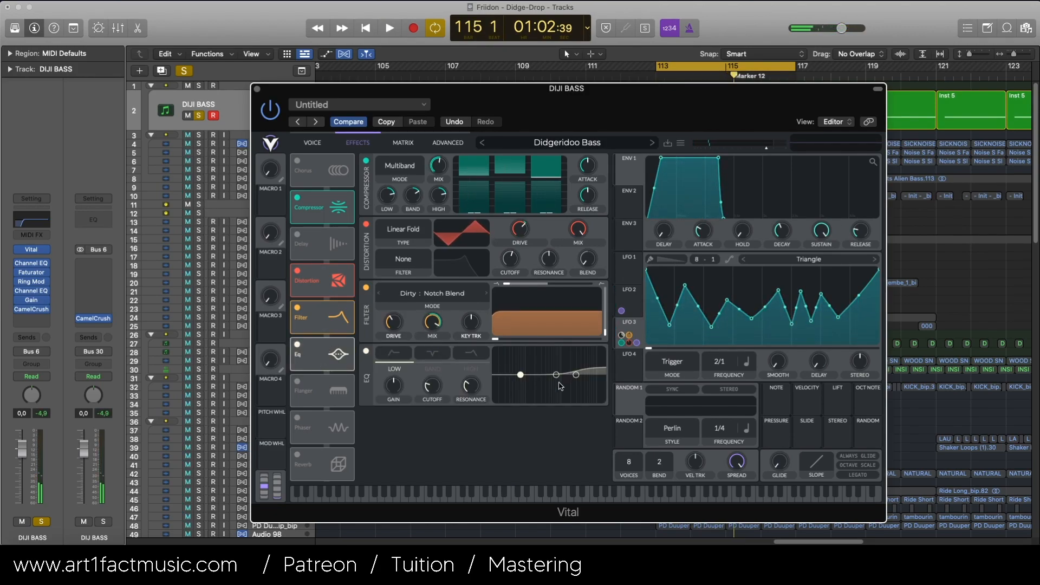
pyautogui.press('space')
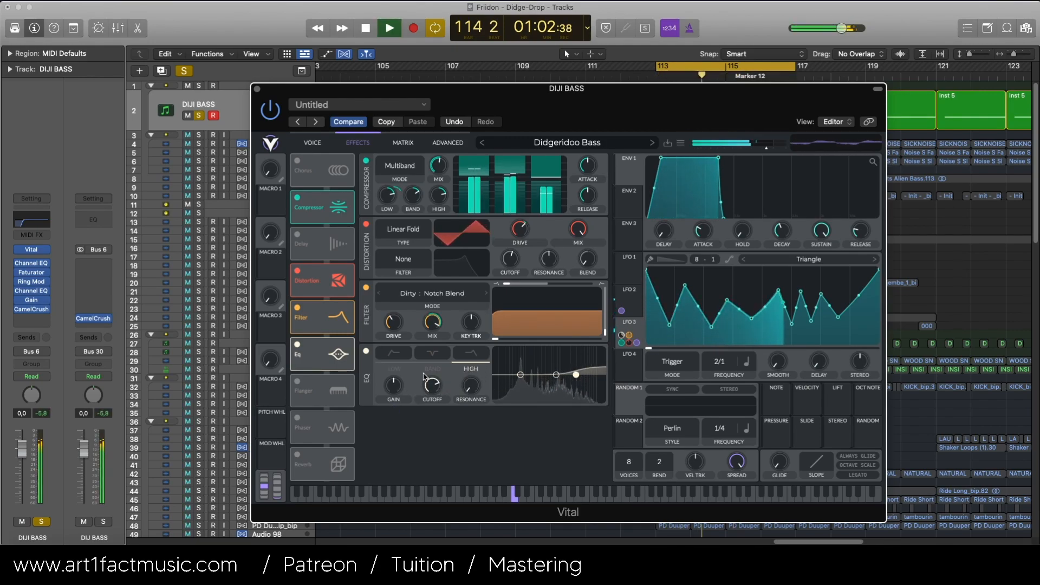
pyautogui.press('space')
pyautogui.press('space')
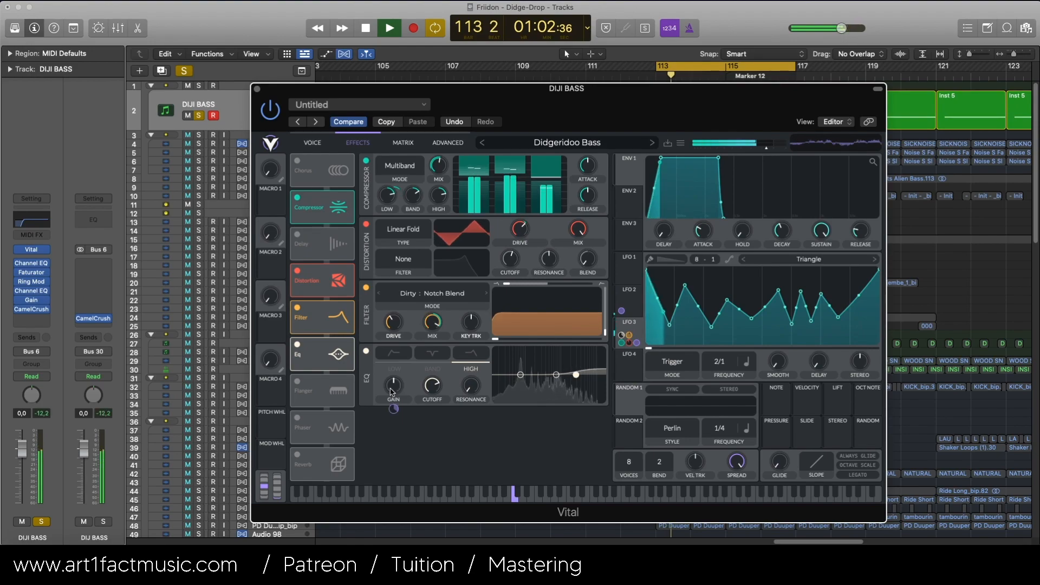
pyautogui.press('space')
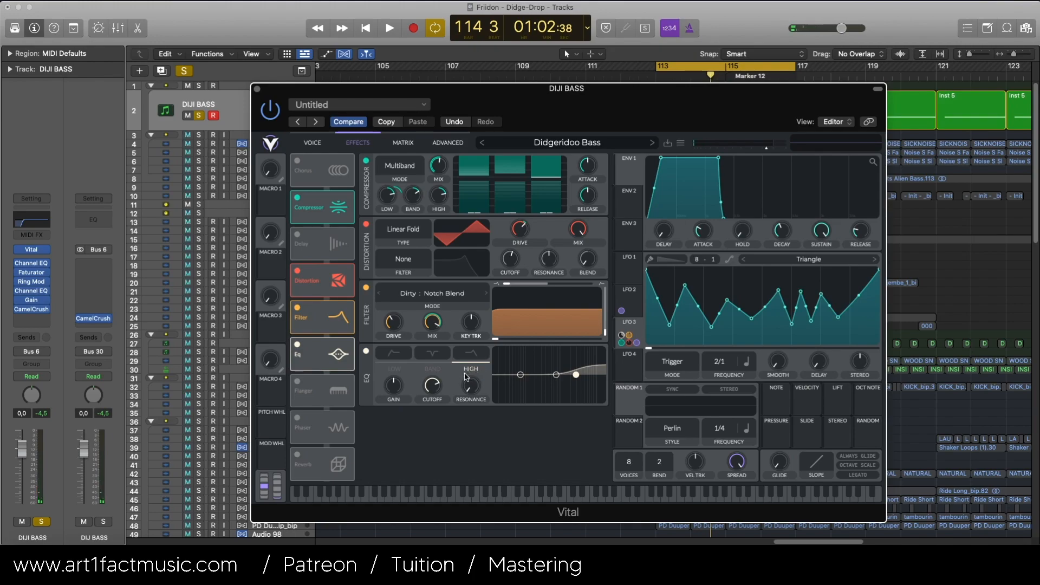
# Step: Try moving the EQ's middle band to about -0.2 dB at 79.5 semitones while auditioning the bass
pyautogui.press('space')
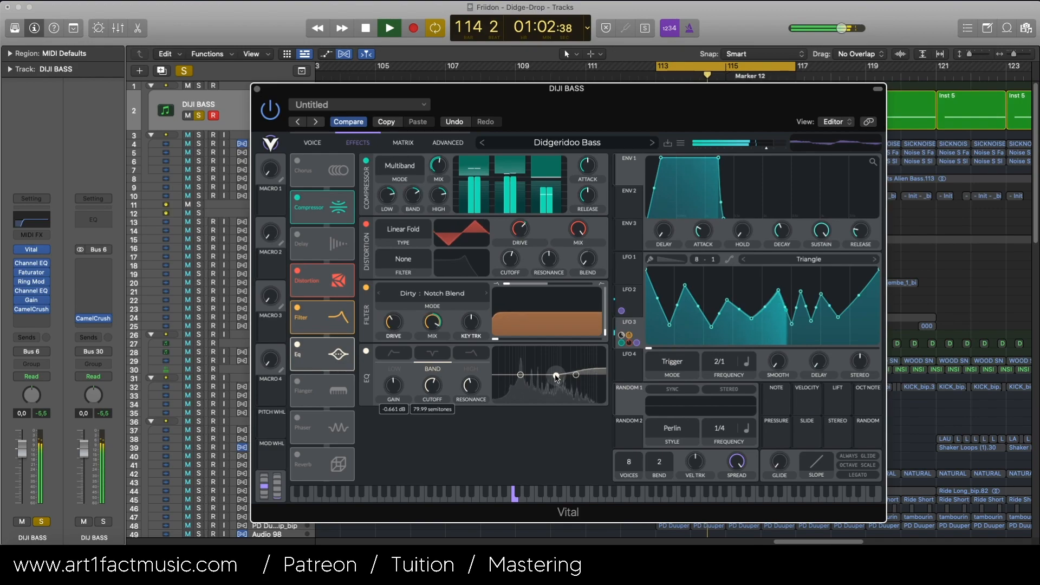
pyautogui.click(557, 375)
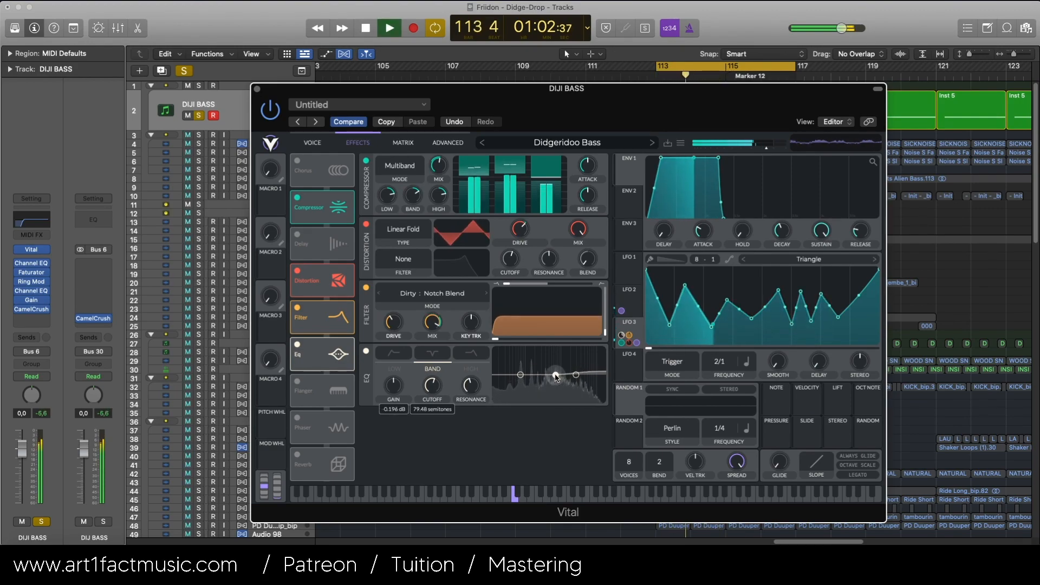
pyautogui.press('space')
# Step: Switch the patch back to its stored settings with Compare and close the synth window to return to the arrangement
pyautogui.click(347, 122)
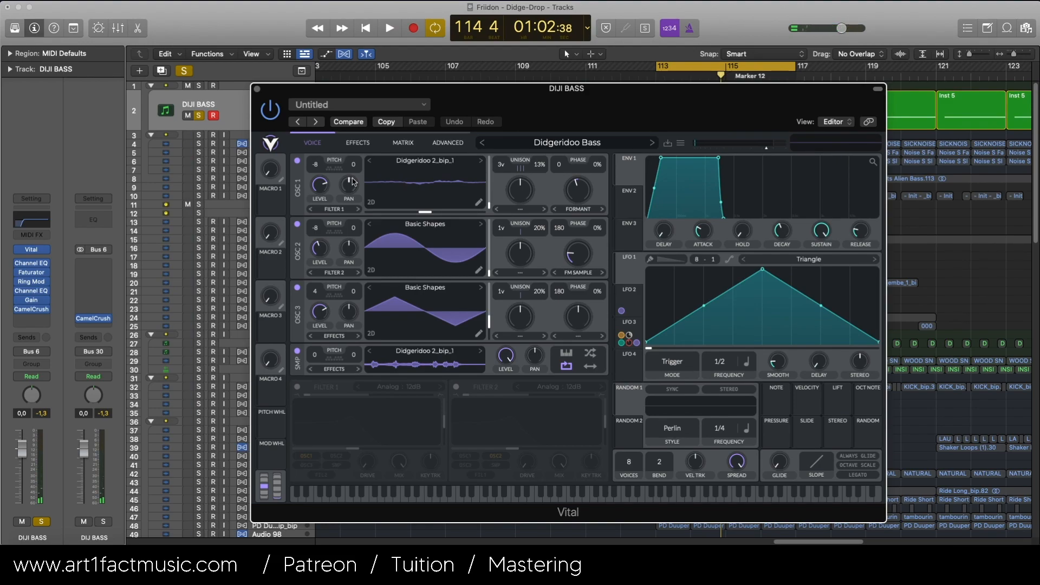
pyautogui.click(258, 88)
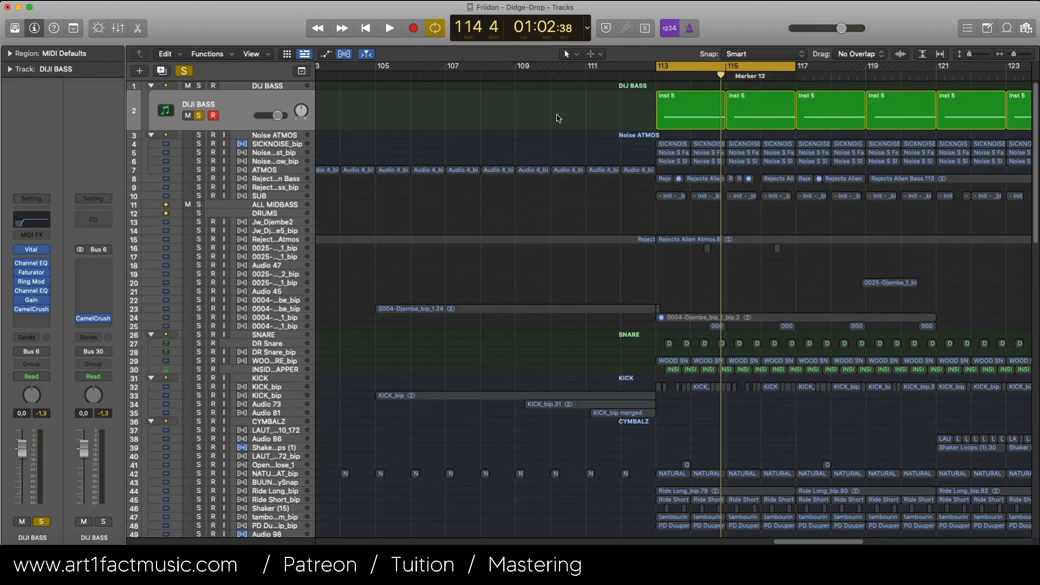
pyautogui.hscroll(2, 559, 118)
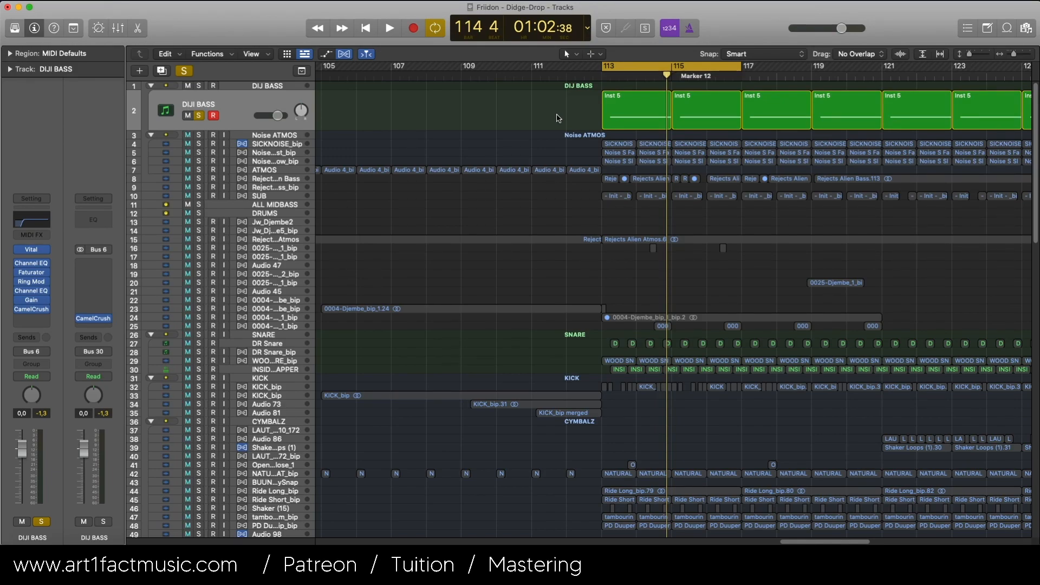
pyautogui.hscroll(1, 559, 118)
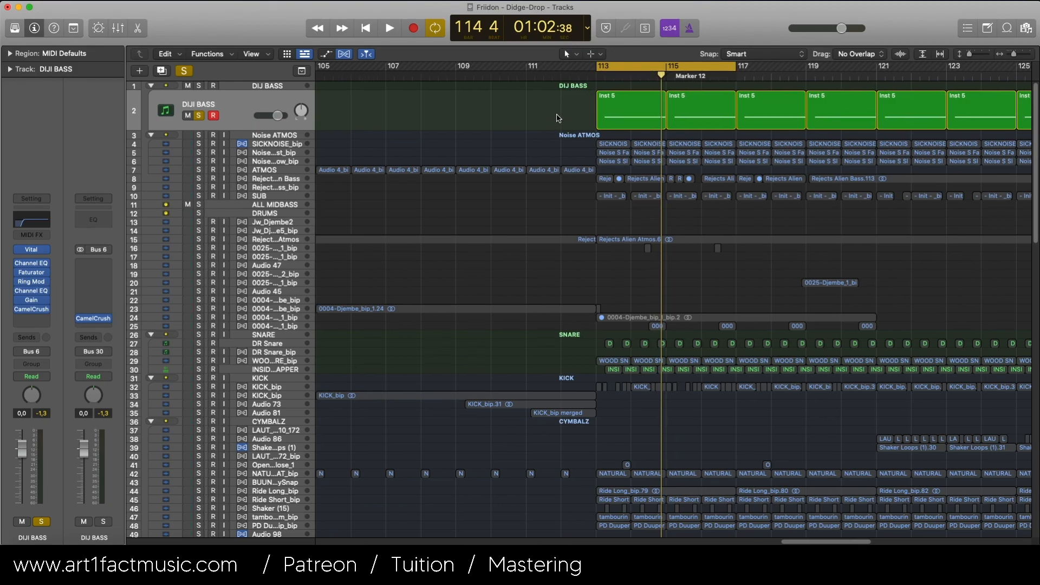